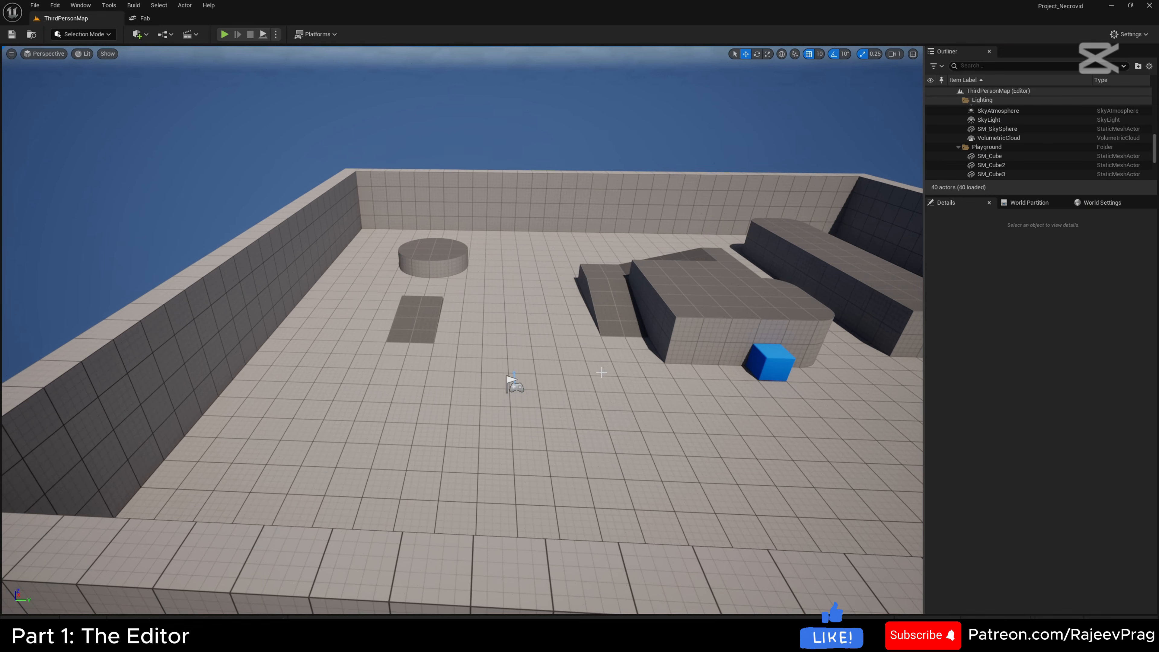
Examine the walled playground level up close and from a distance, panning and orbiting around its blocks, ramps and cylinder.
scroll(602, 372, "down", 5)
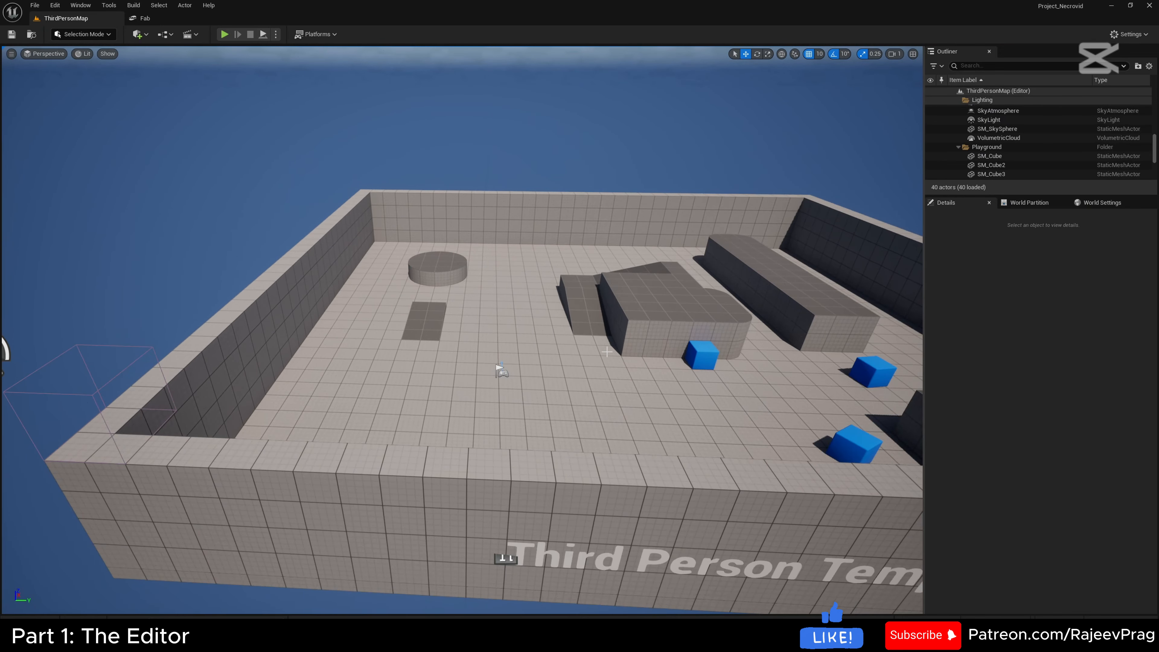
right_click_drag(601, 372, 629, 371)
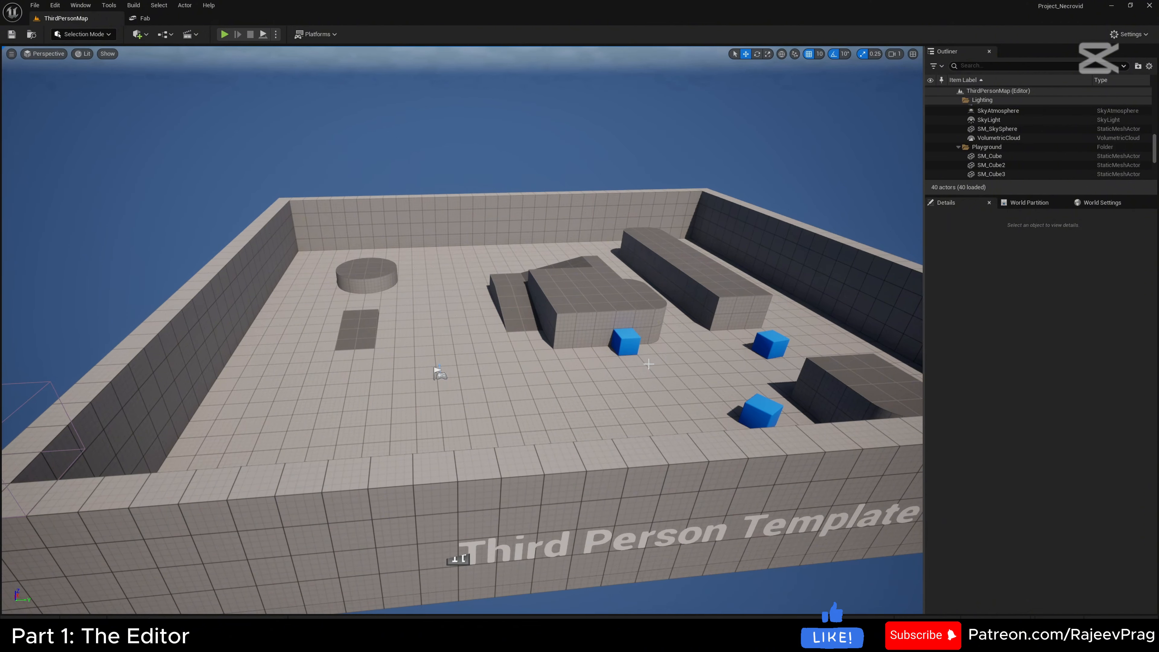
mouse_move(648, 363)
right_mouse_down()
mouse_move(689, 325)
mouse_move(630, 343)
mouse_move(609, 395)
mouse_move(626, 360)
mouse_move(681, 341)
mouse_move(648, 360)
right_mouse_up()
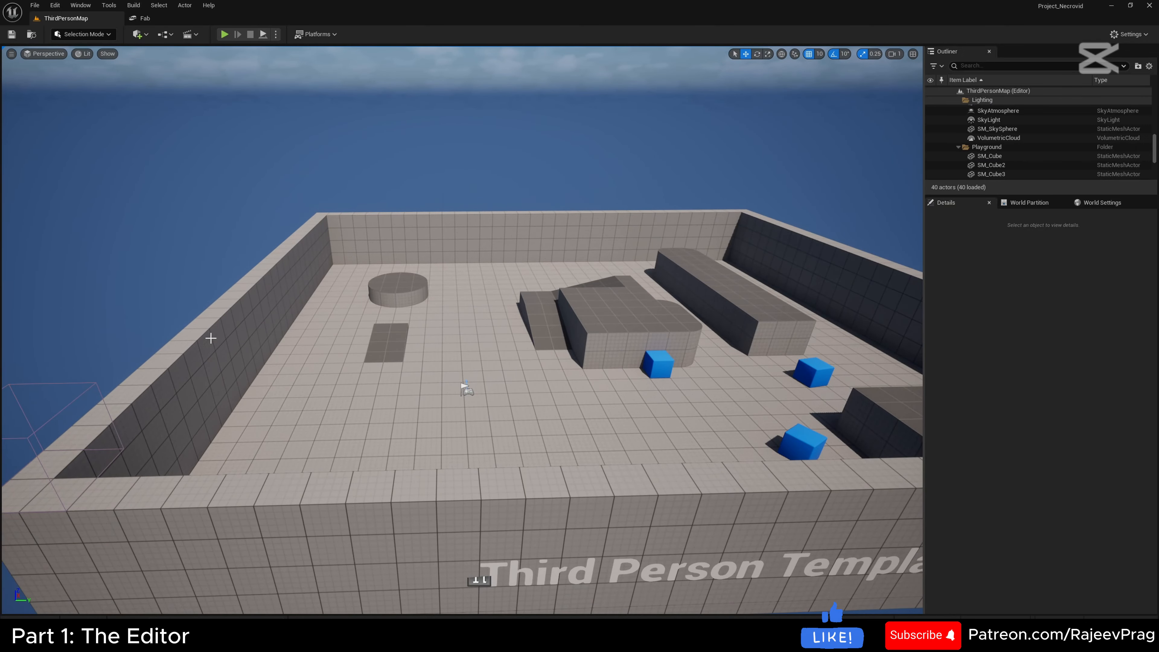
scroll(494, 354, "up", 10)
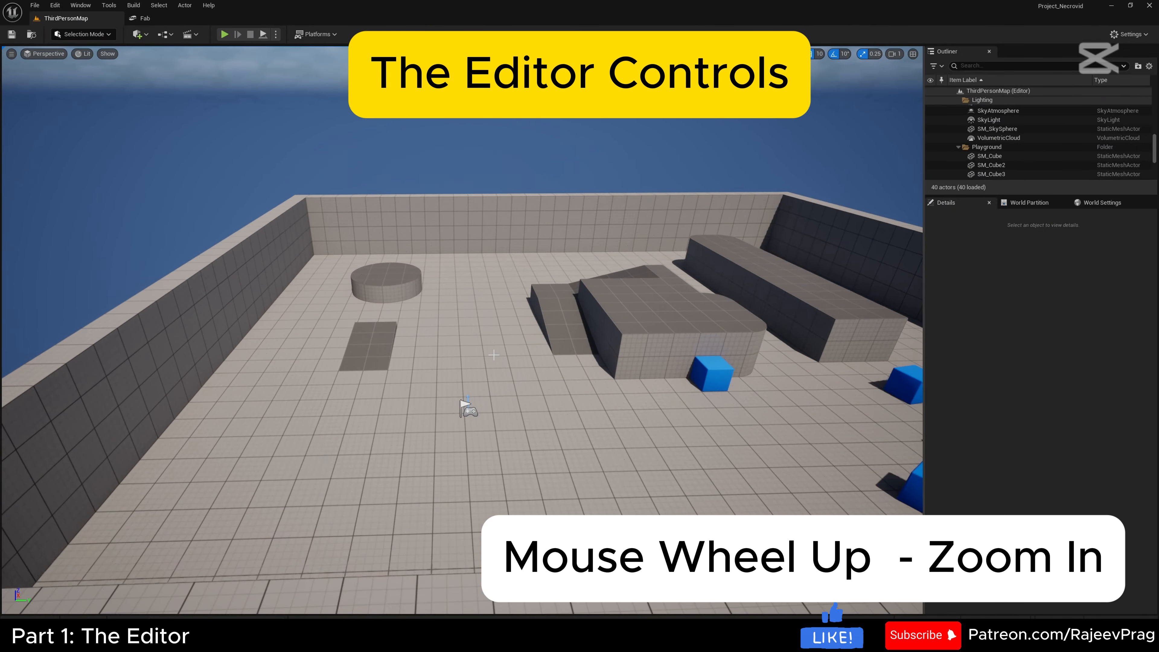
scroll(495, 355, "up", 3)
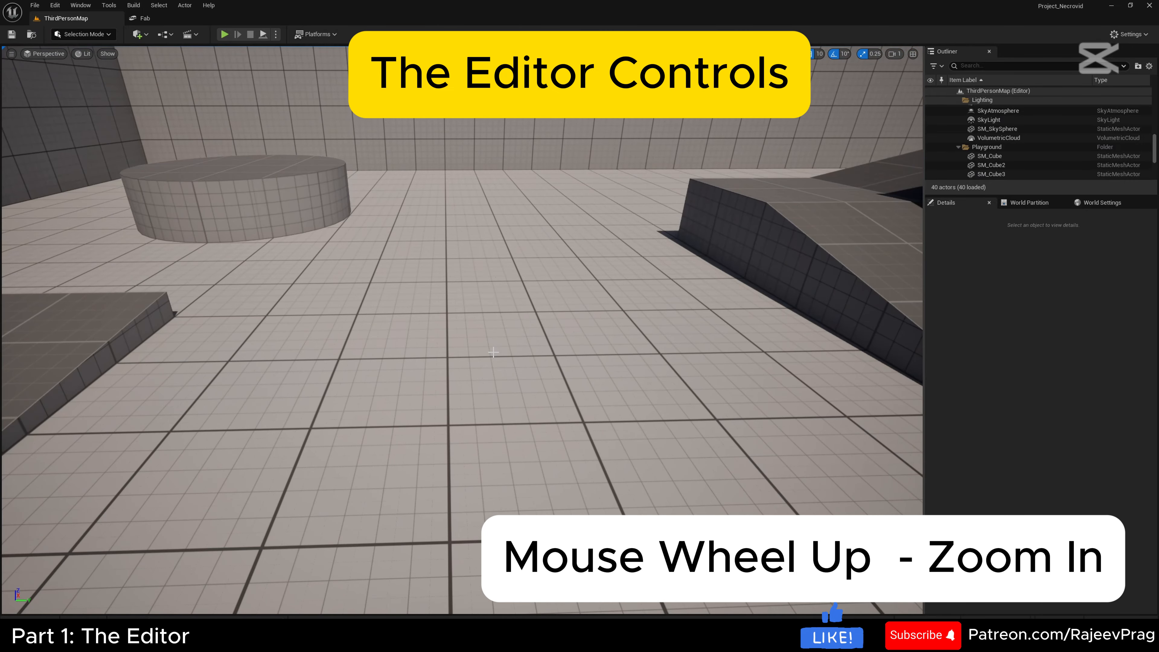
scroll(498, 351, "down", 15)
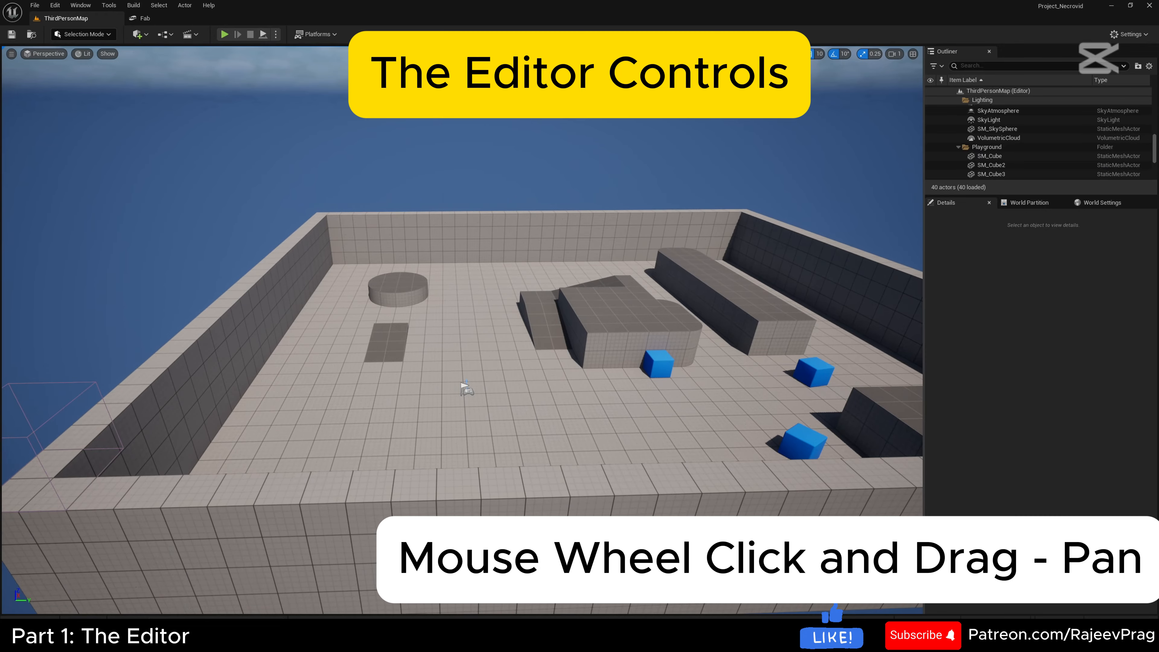
middle_click_drag(499, 352, 593, 274)
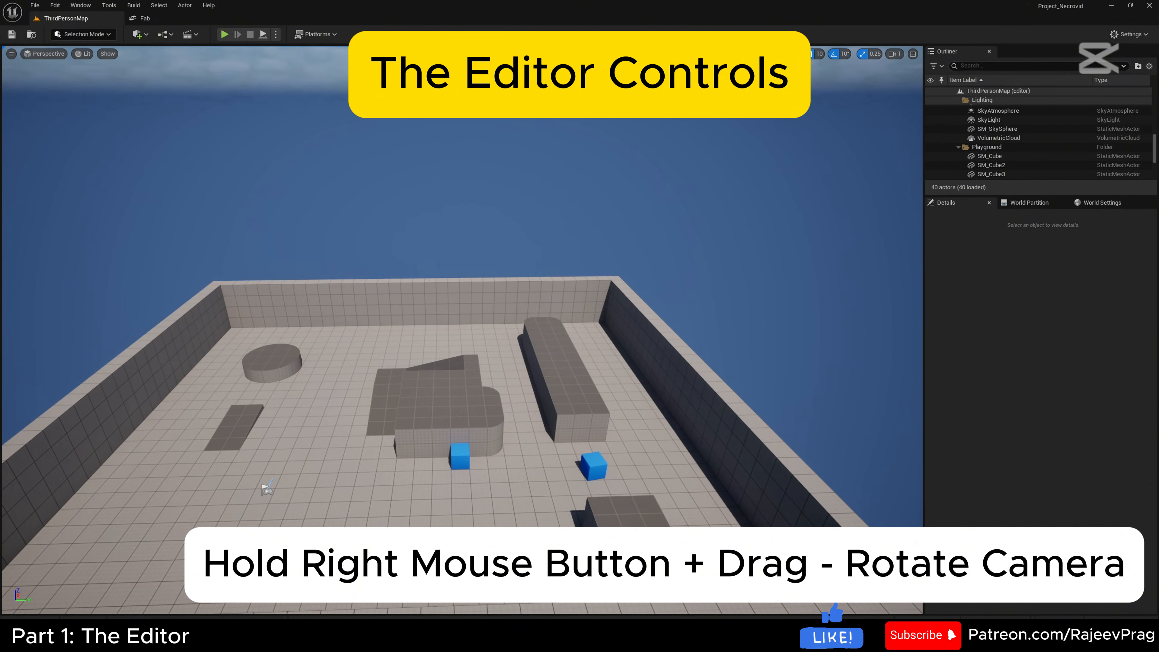
right_click_drag(502, 329, 330, 437)
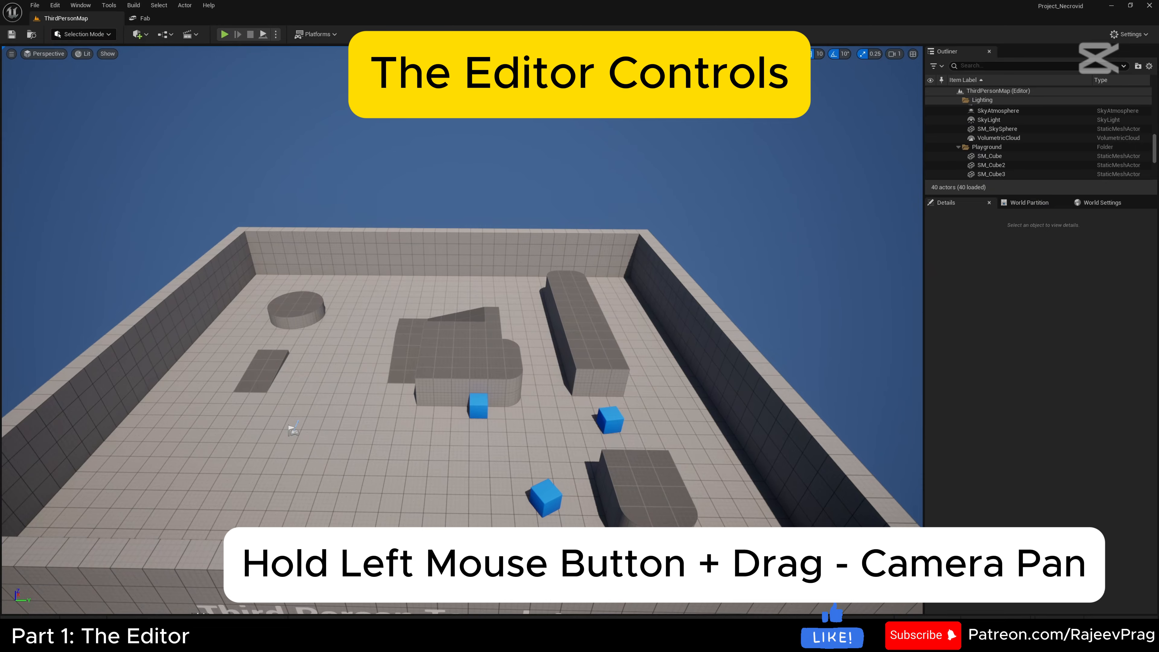
left_click_drag(456, 365, 348, 430)
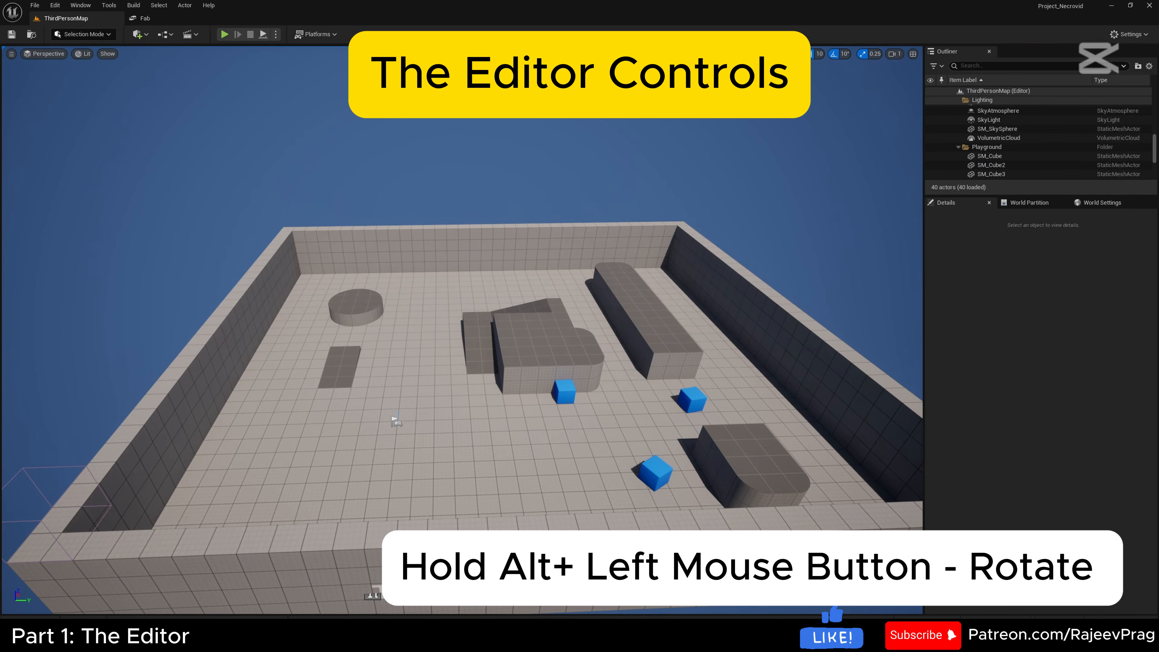
left_click_drag(347, 430, 429, 256, "alt")
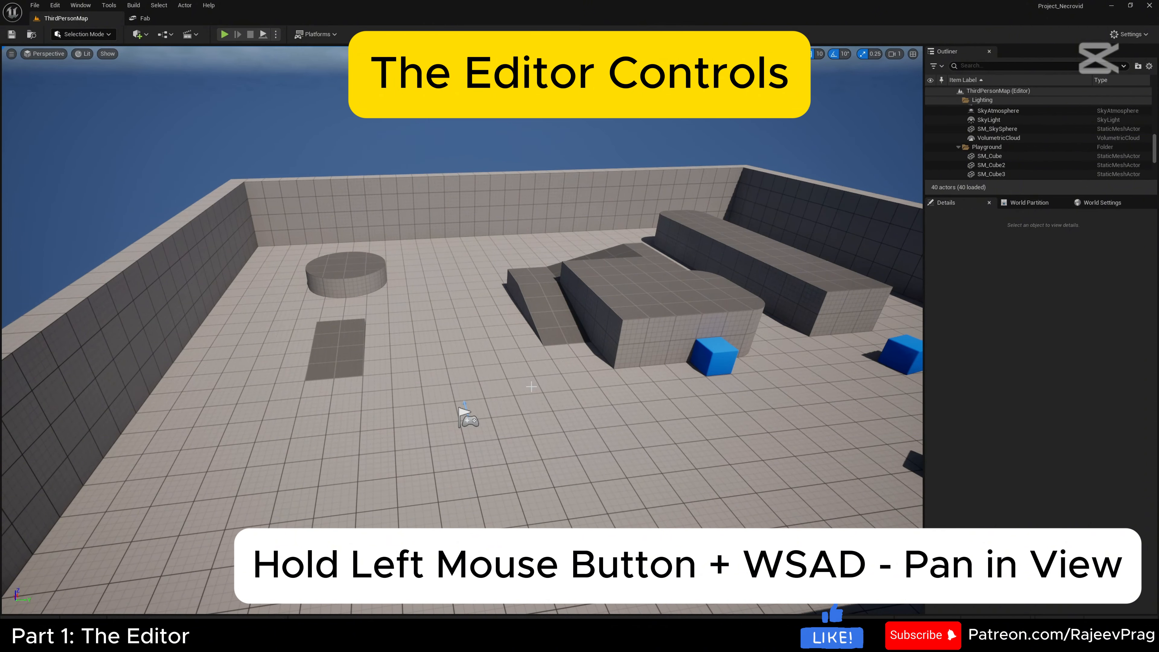
Fly the camera sideways, forward and back through the playground to inspect the area around the cylinder and ramps.
key("d")
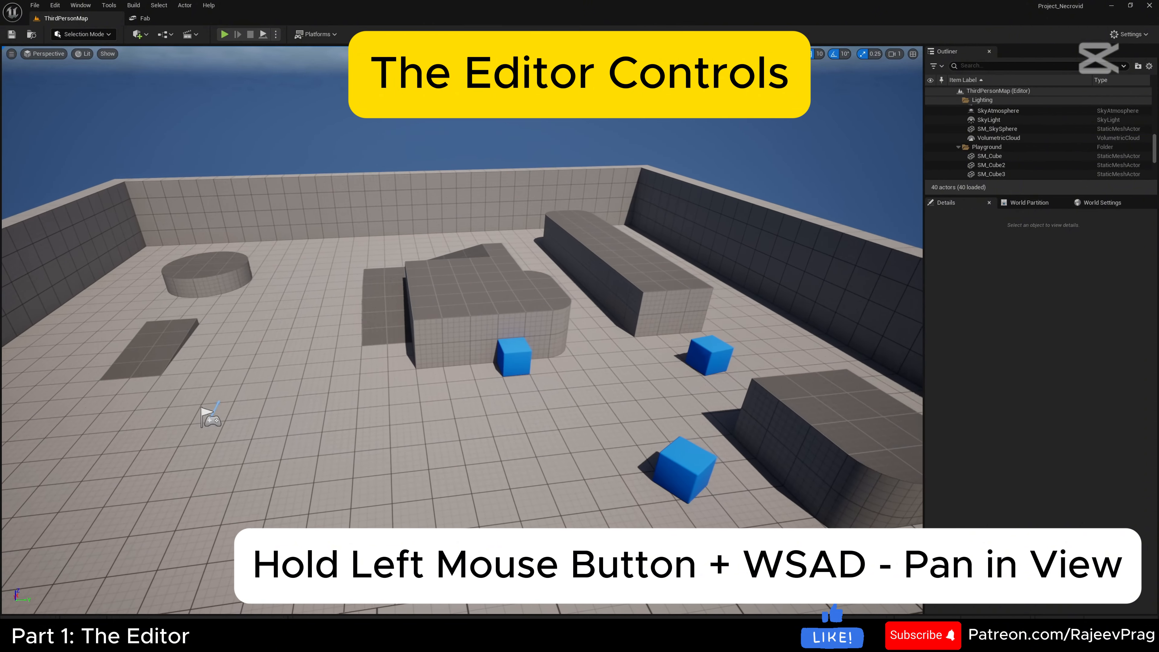
key("a")
key("w")
key("d")
key("s")
key("a")
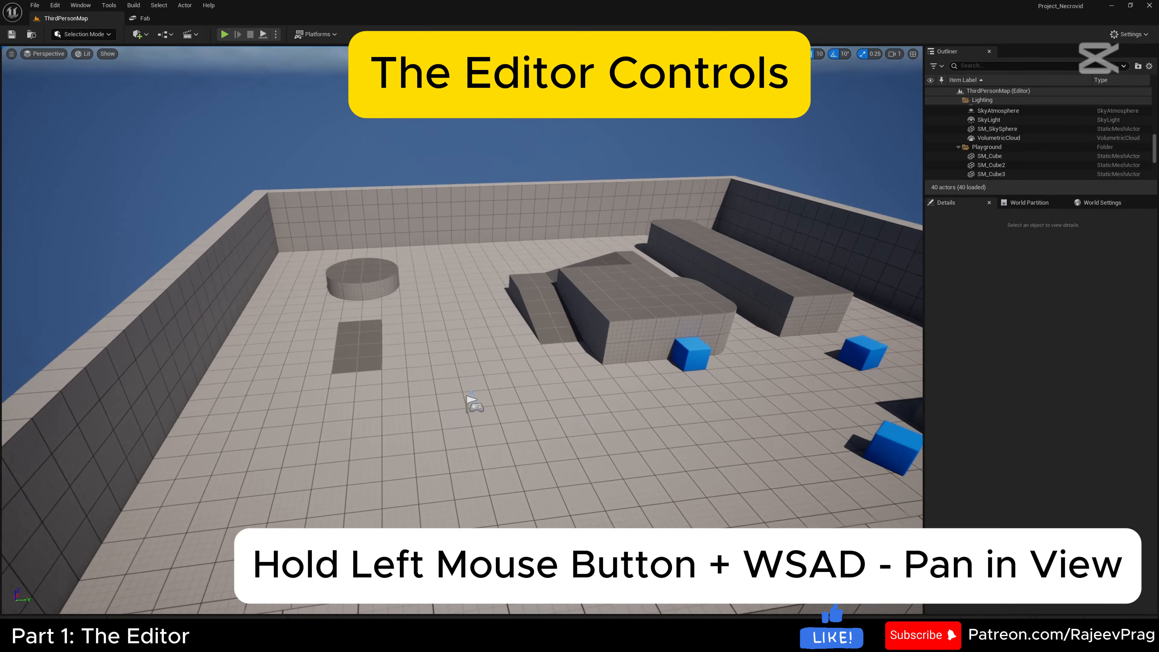
key("w")
key("d")
key("s")
key("a")
key("w")
key("d")
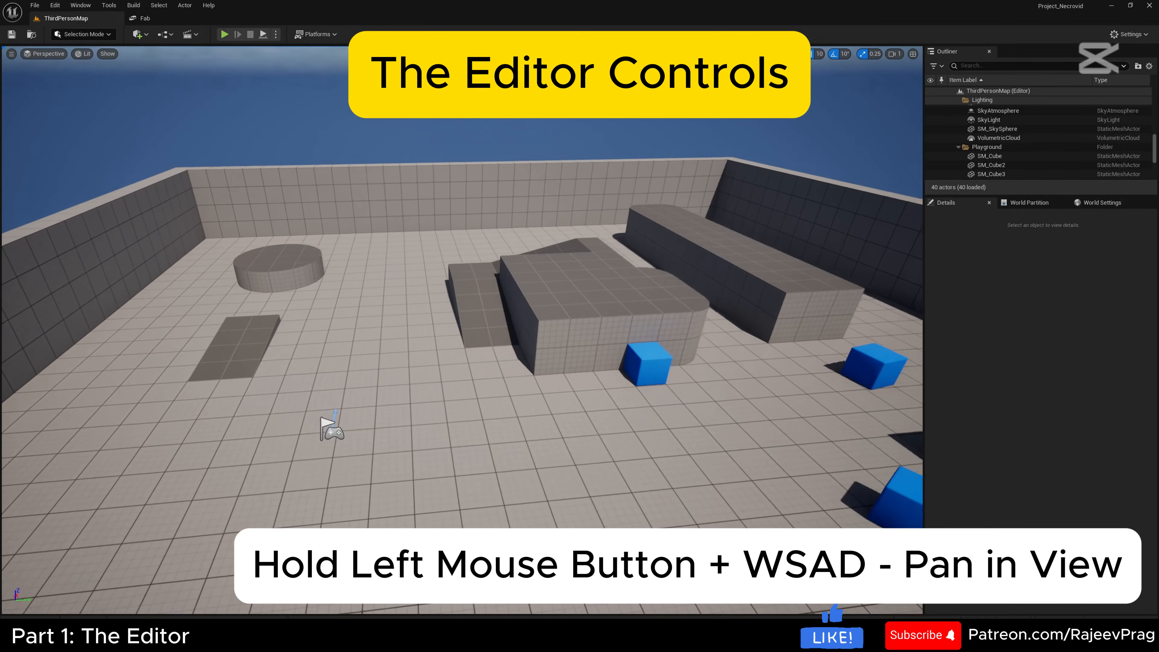
key("a")
key("w")
key("w")
key("d")
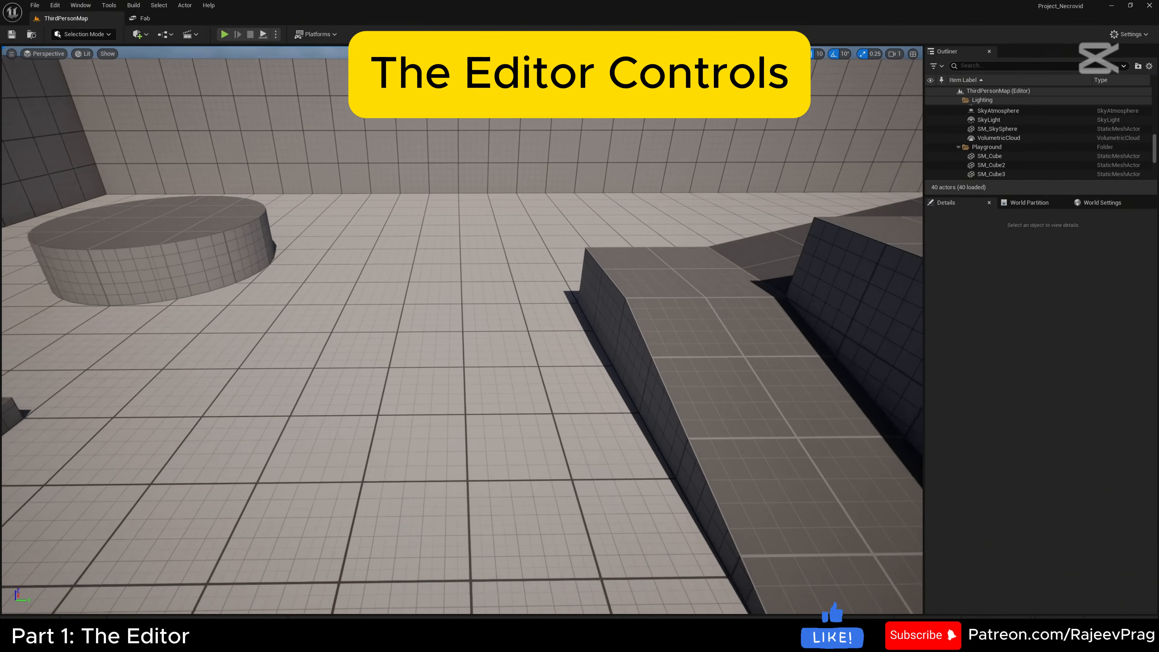
key("s")
key("s")
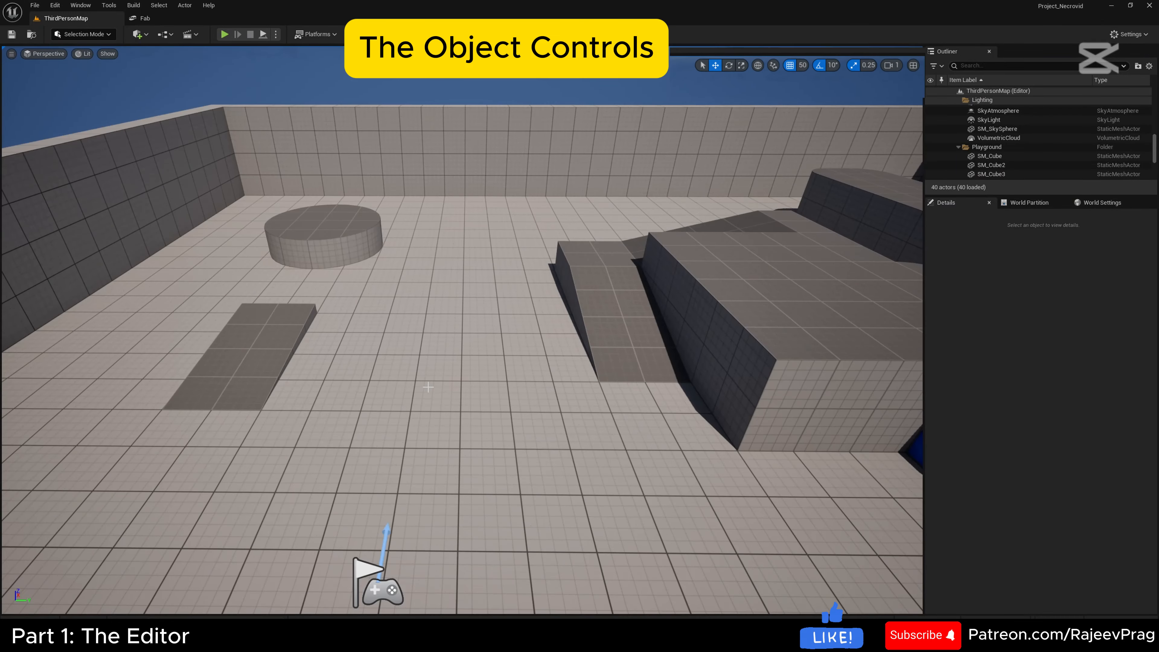
key("d")
key("s")
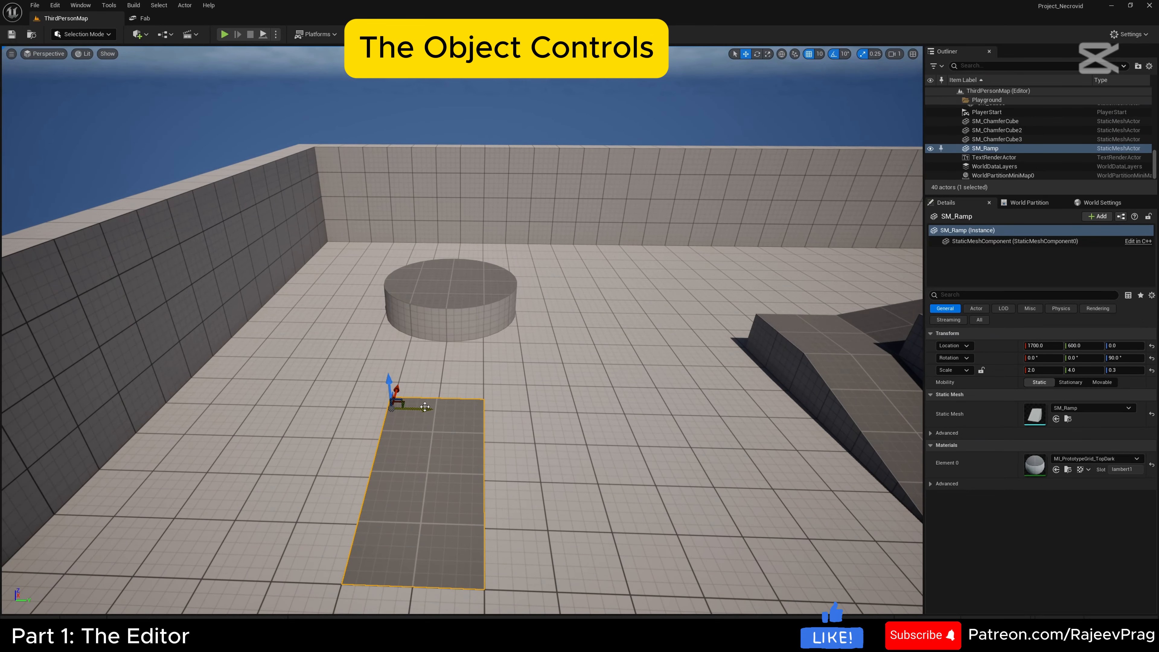
Move the SM_Ramp near the cylinder along its axes to location X 1790, Y 470, Z 20.
mouse_move(425, 406)
left_mouse_down()
mouse_move(629, 409)
mouse_move(442, 413)
mouse_move(413, 301)
mouse_move(412, 403)
left_mouse_up()
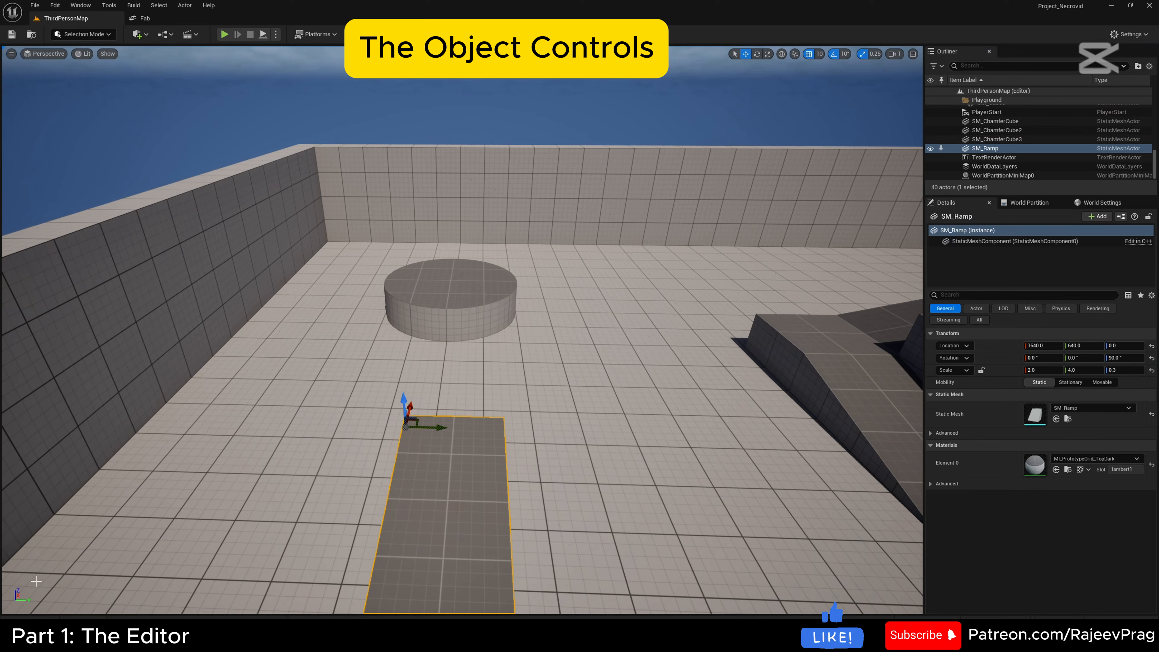
left_click_drag(412, 409, 415, 383)
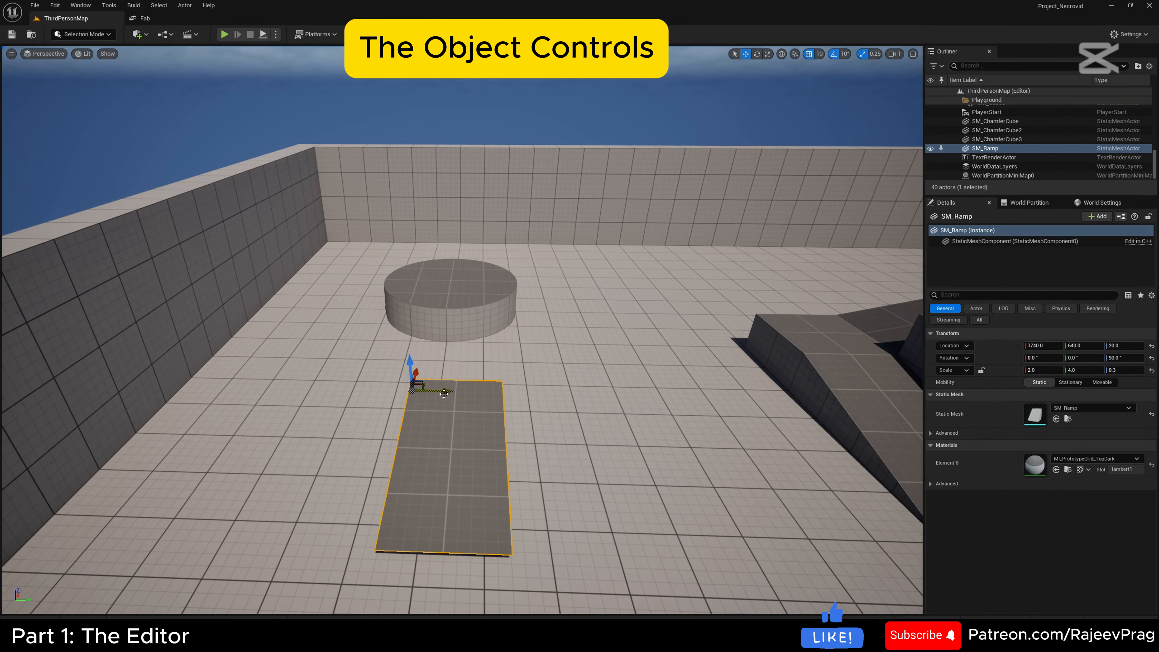
left_click_drag(443, 391, 400, 373)
right_click_drag(529, 395, 538, 425)
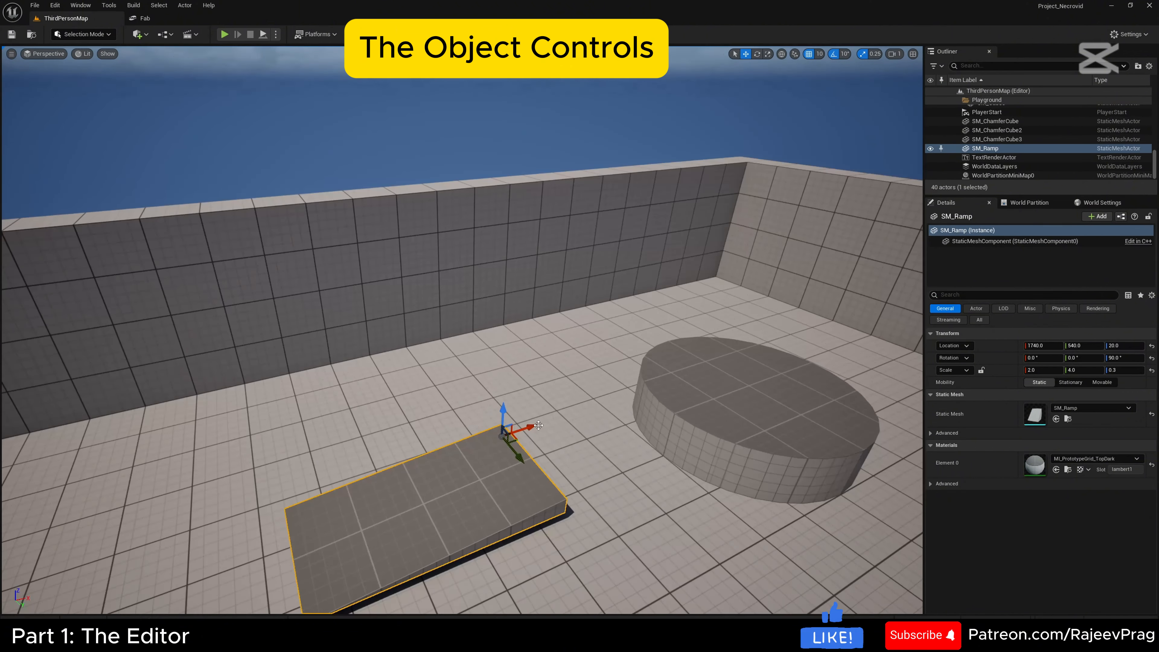
left_click_drag(518, 438, 456, 401)
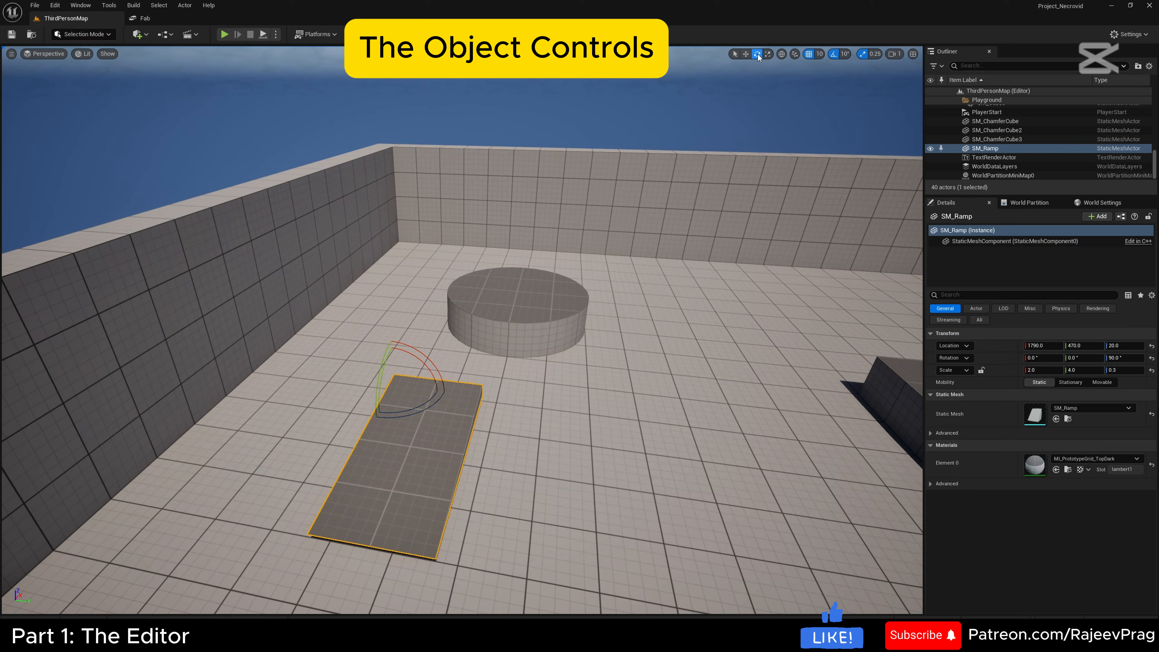
Rotate the SM_Ramp with the Rotate tool to about -10° on X and -270° on Z.
left_click(757, 54)
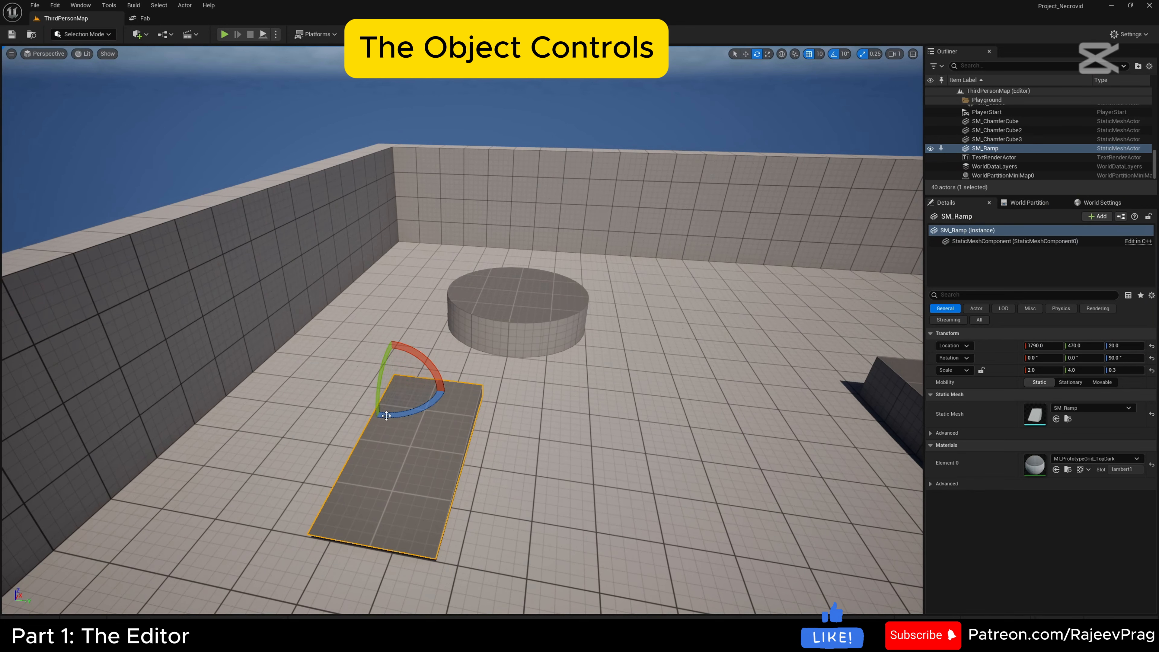
left_click_drag(386, 415, 310, 405)
mouse_move(409, 356)
left_mouse_down()
mouse_move(398, 426)
mouse_move(412, 365)
left_mouse_up()
left_click_drag(392, 345, 443, 401)
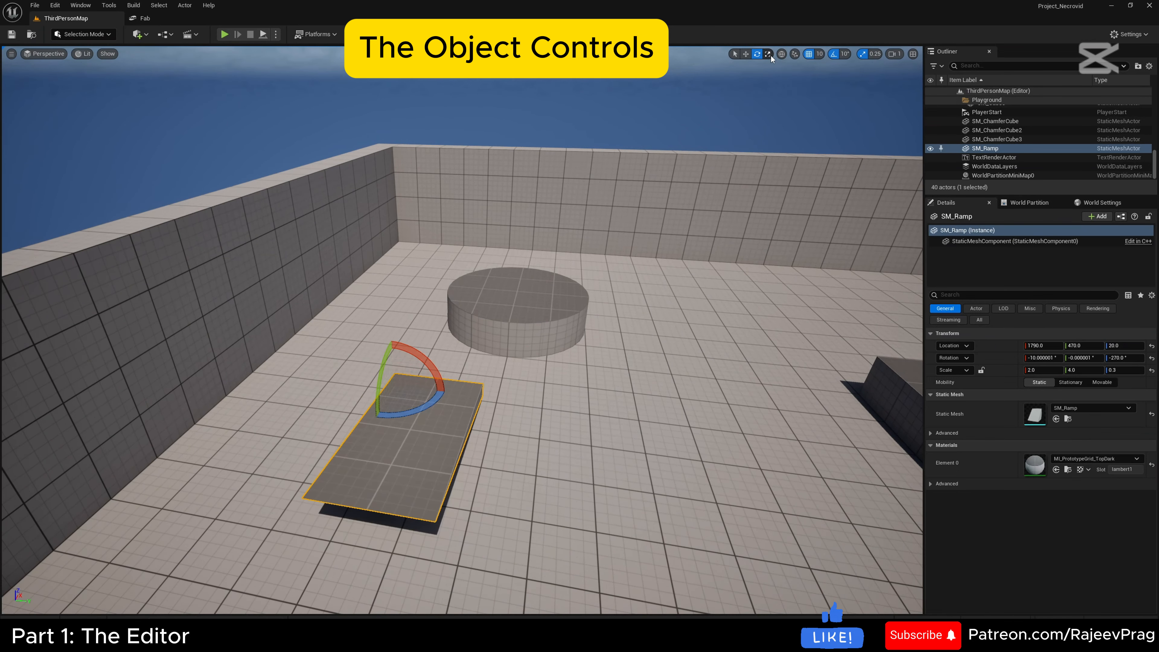
Scale the SM_Ramp on each axis and then uniformly, to about 1.89 on X, 2.75 on Y and 0.62 on Z.
left_click(768, 54)
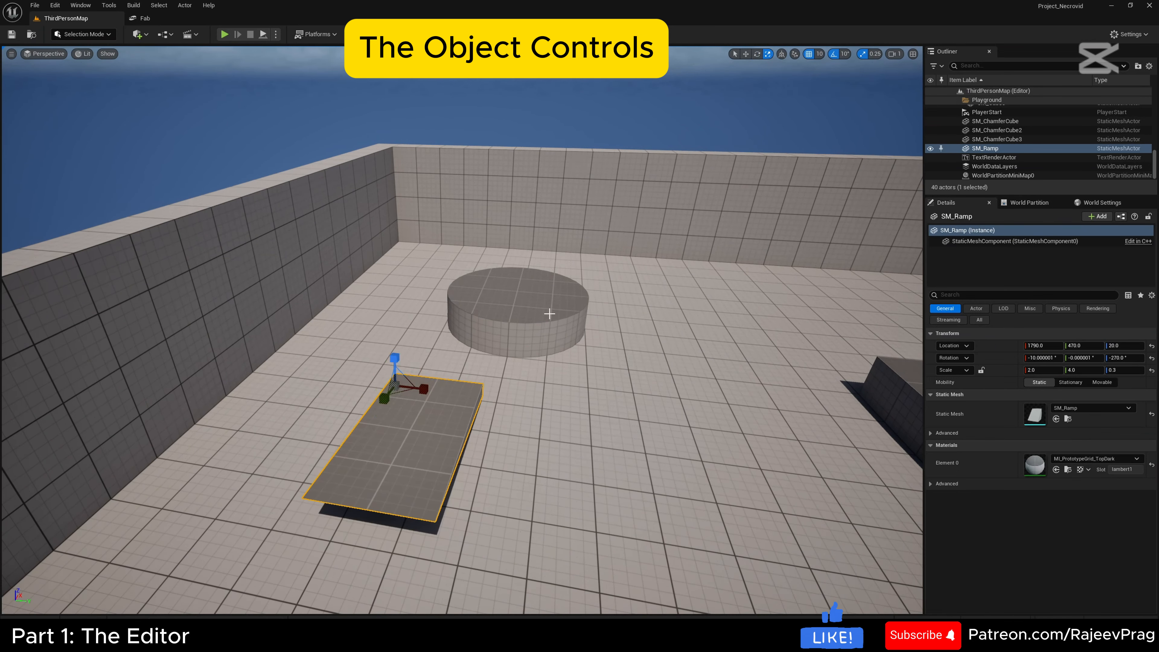
mouse_move(395, 357)
left_mouse_down()
mouse_move(411, 384)
mouse_move(395, 256)
mouse_move(395, 350)
left_mouse_up()
left_click_drag(428, 390, 452, 383)
left_click_drag(385, 399, 371, 417)
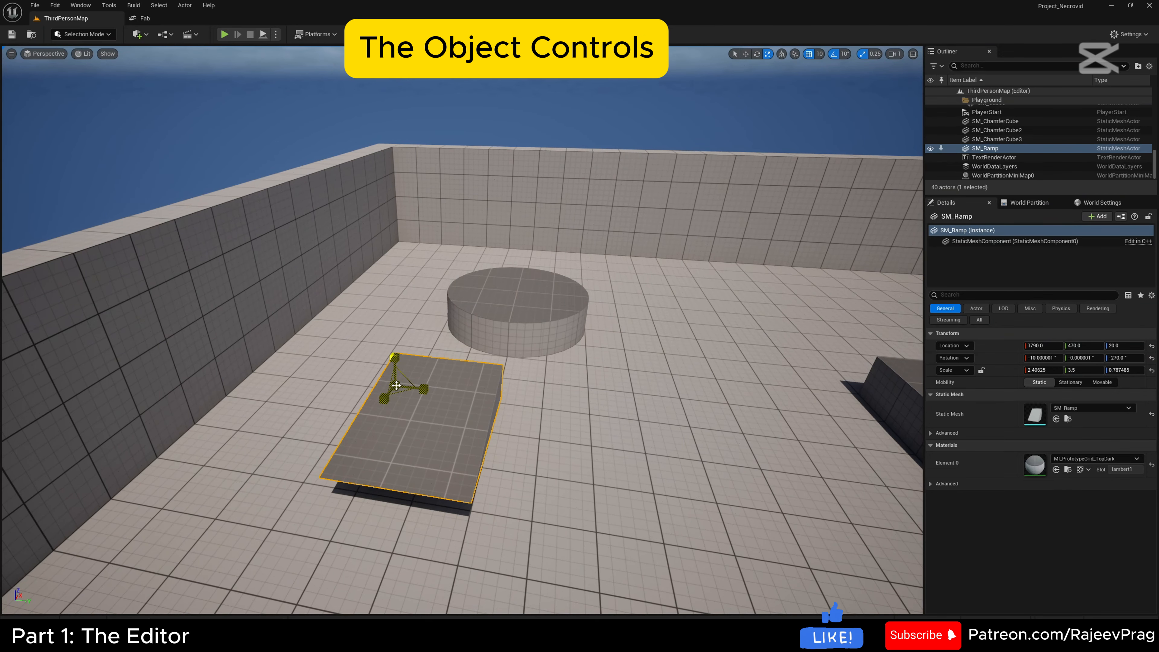
mouse_move(397, 384)
left_mouse_down()
mouse_move(454, 361)
mouse_move(387, 388)
left_mouse_up()
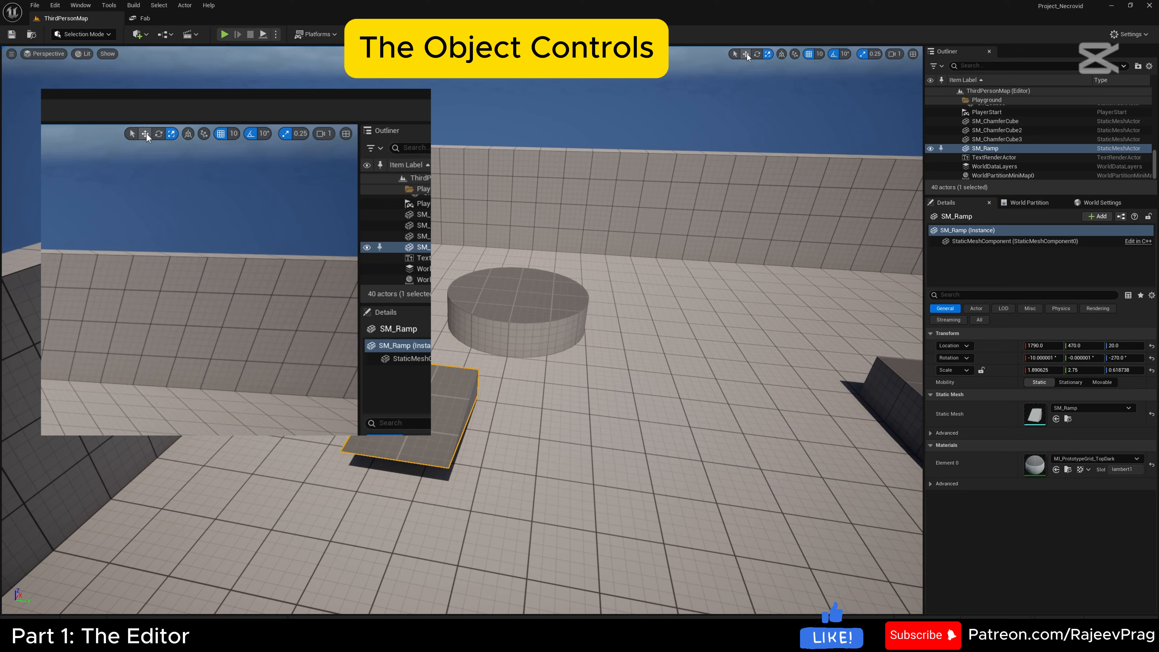
Move the SM_Ramp along the Y axis to 620 with the Move tool.
left_click(746, 55)
left_click_drag(432, 390, 496, 403)
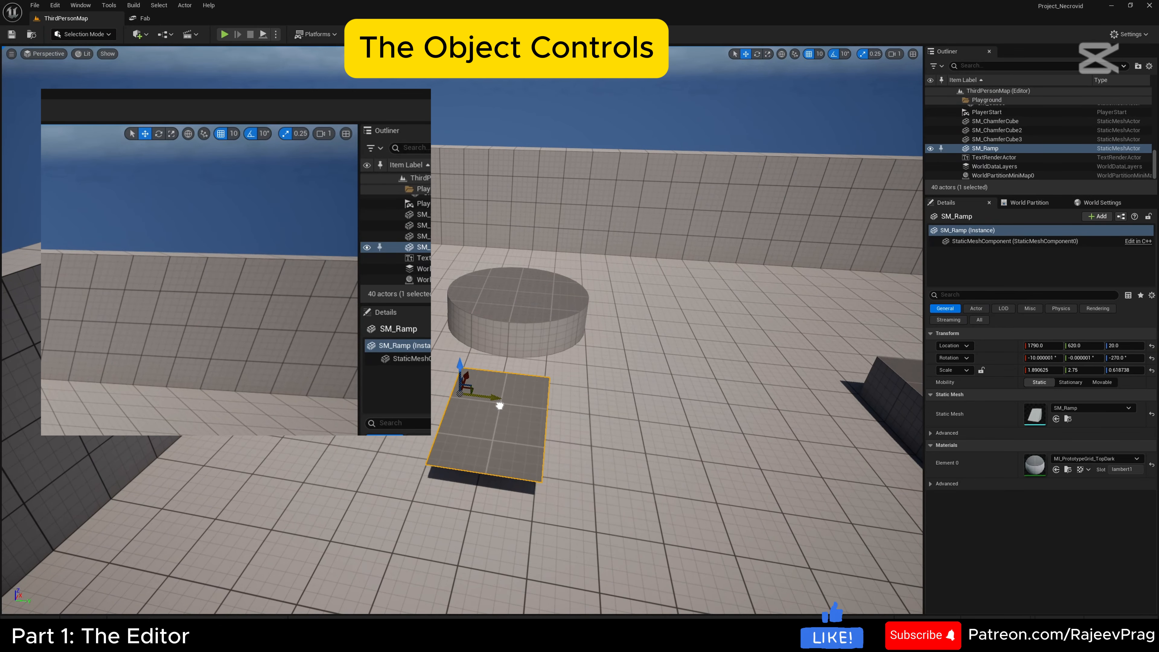
Set the position grid snap size to 500 and try to move the ramp along the Y axis.
left_click(820, 58)
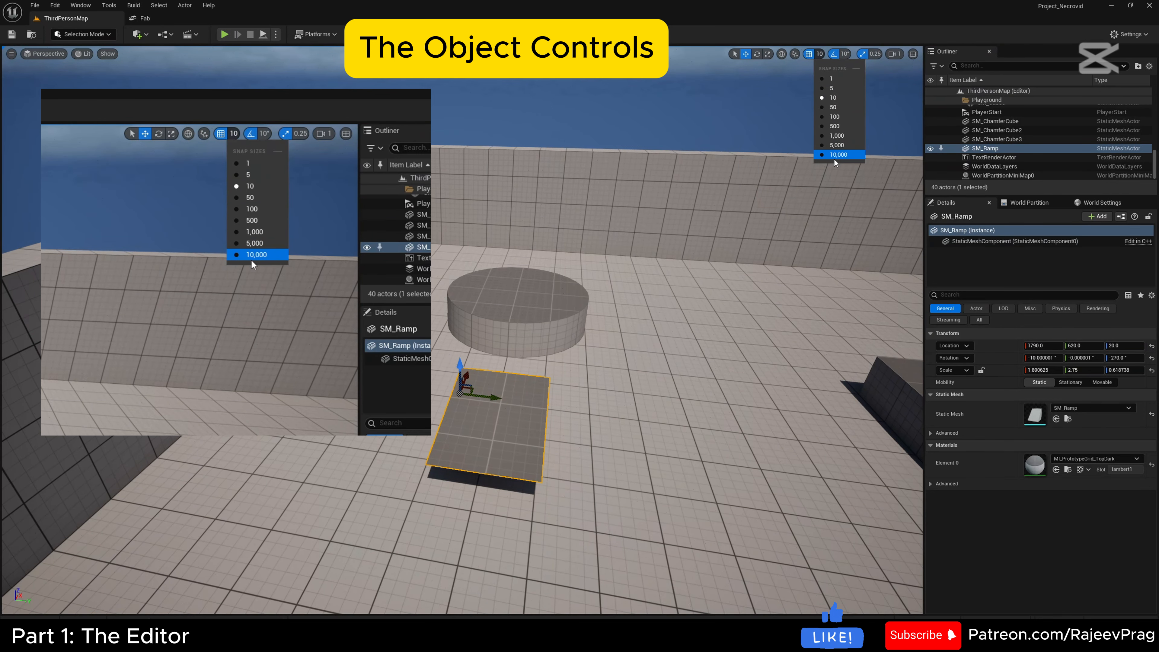
left_click(833, 126)
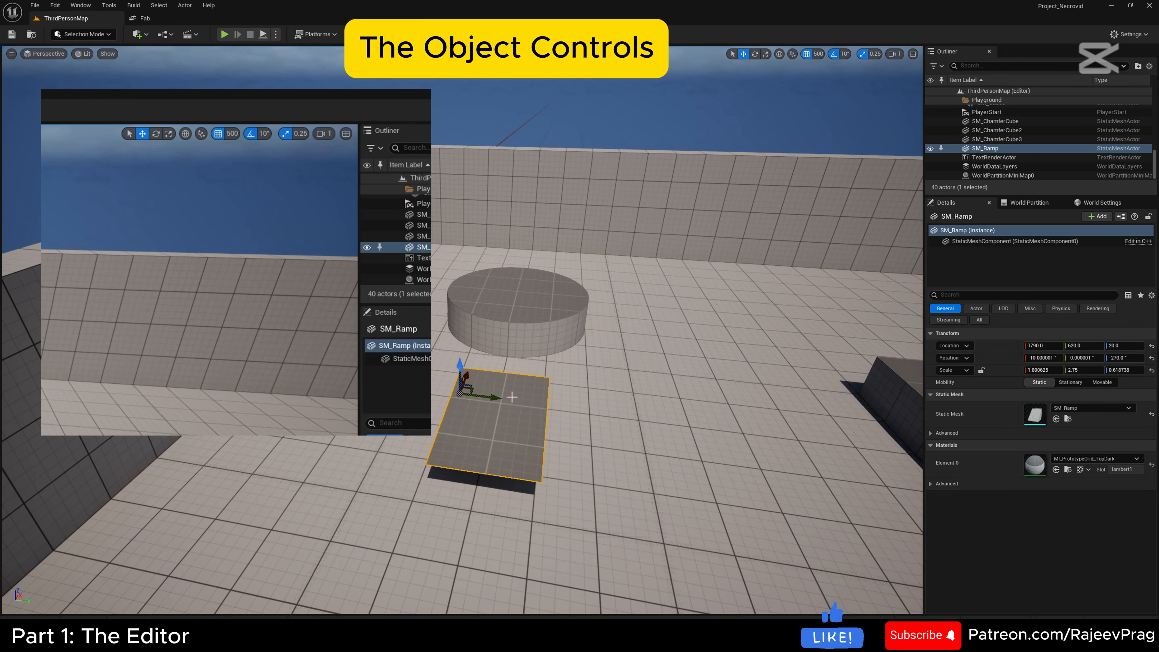
left_click_drag(589, 417, 521, 419)
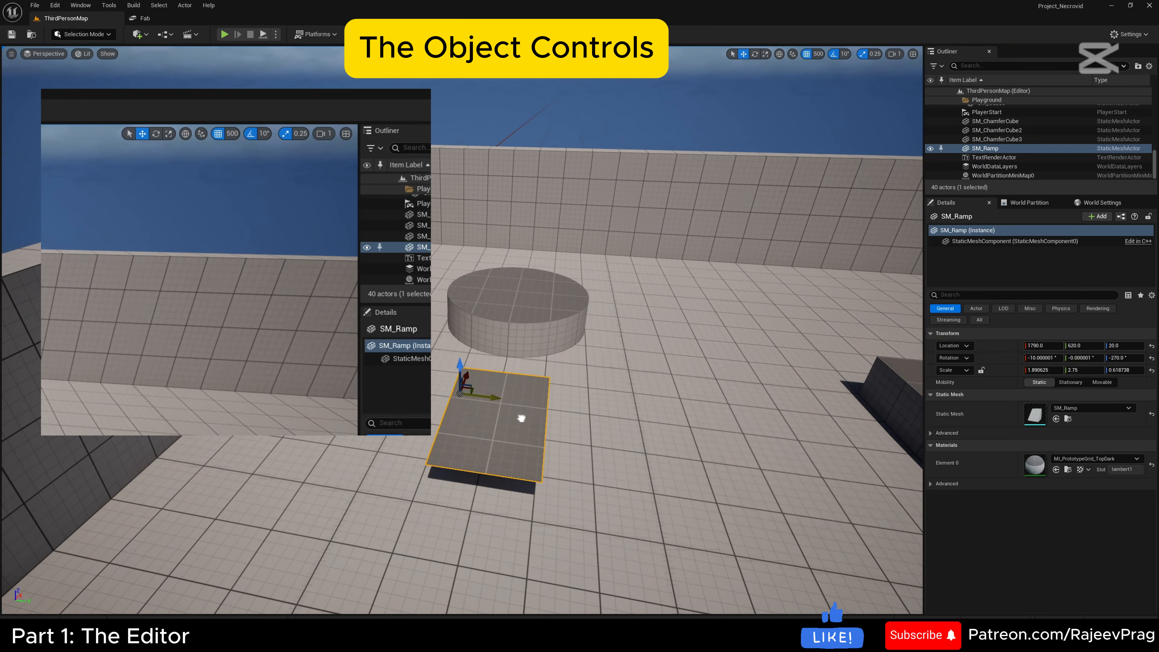
Set the position grid snap size to 50 and move the ramp along the Y axis to 770.
left_click(818, 54)
left_click(833, 102)
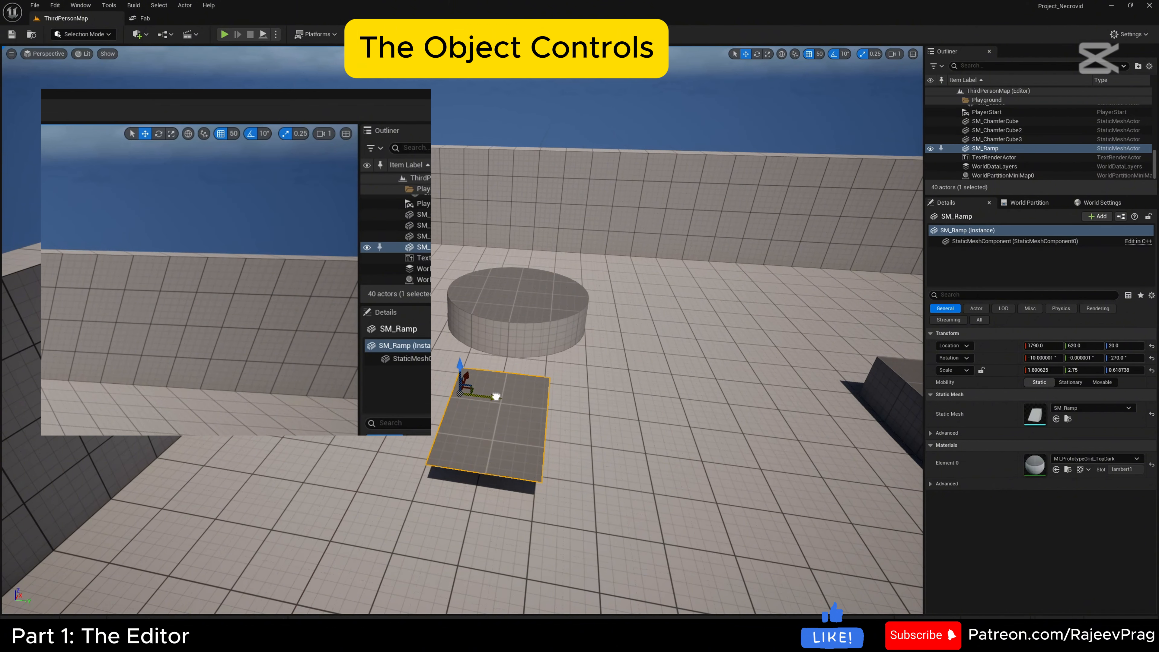
left_click_drag(496, 396, 545, 405)
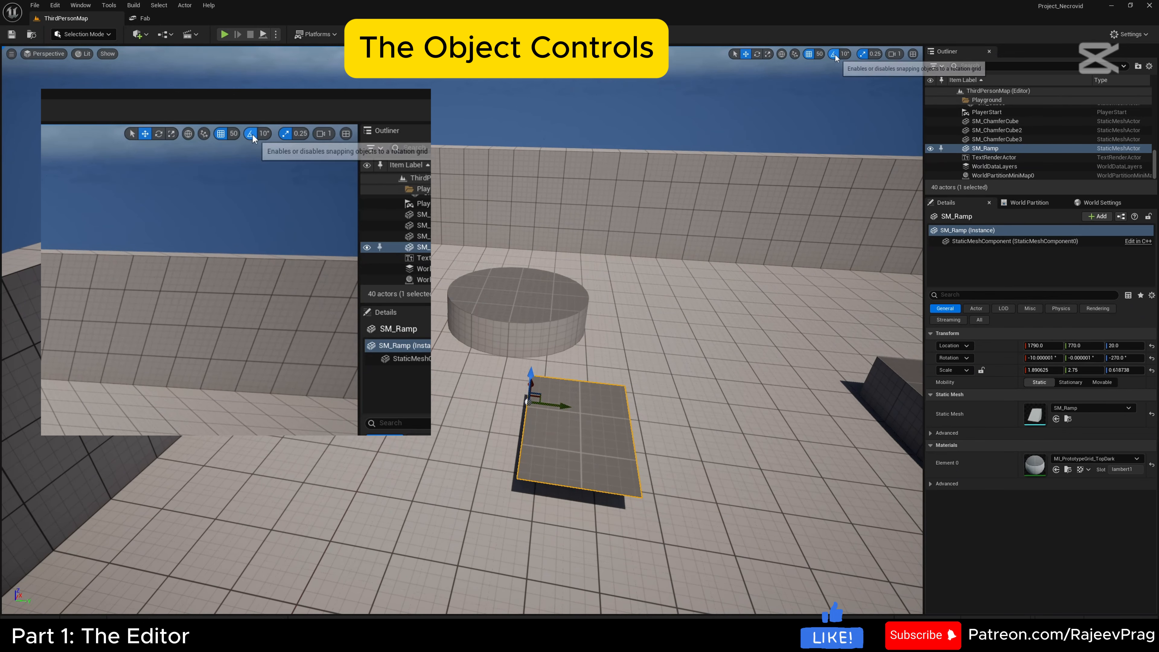
left_click(845, 53)
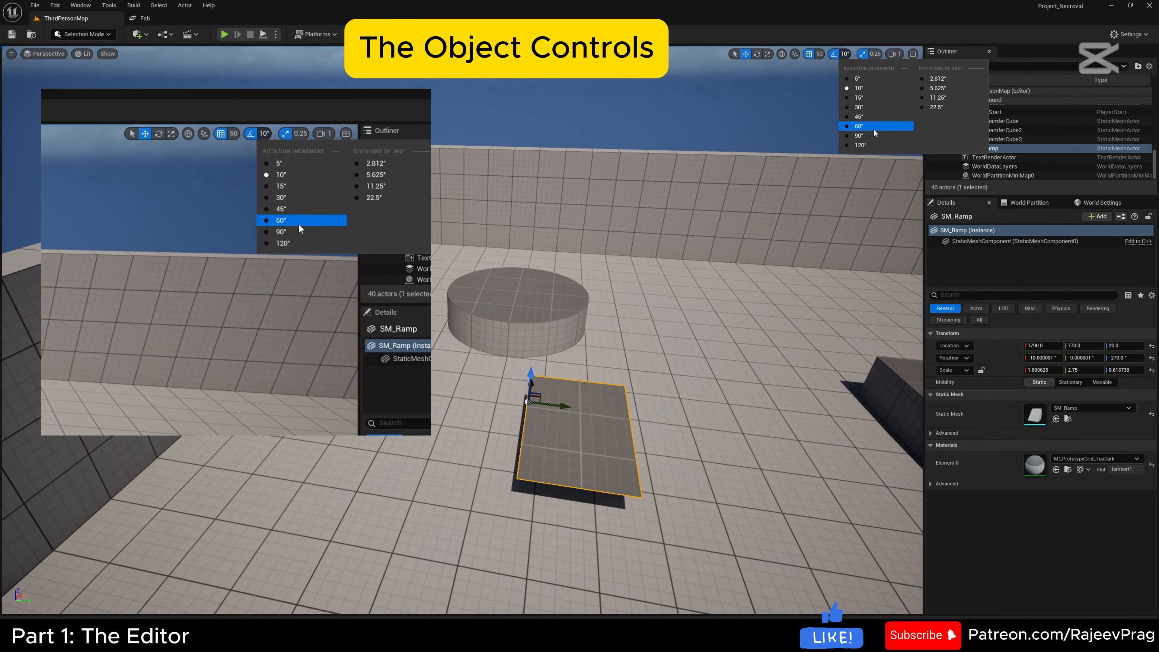
left_click(872, 54)
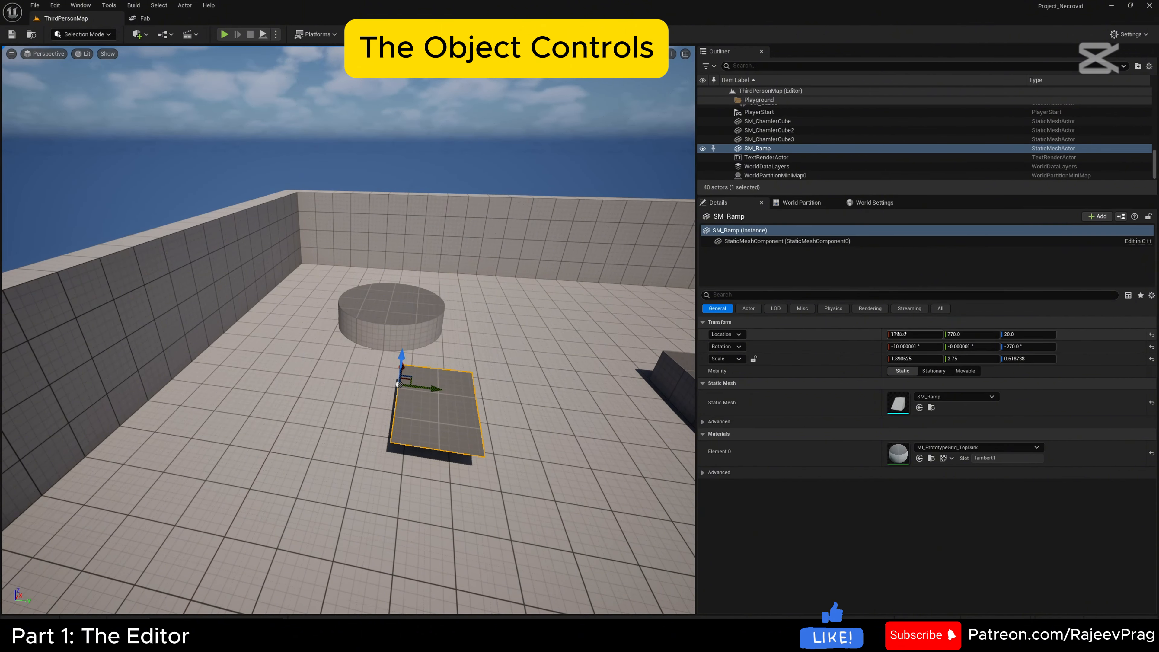
Adjust the ramp's location values in its transform details to X 1640, Y 716 and Z -15.
left_click_drag(901, 333, 835, 333)
left_click_drag(963, 334, 937, 334)
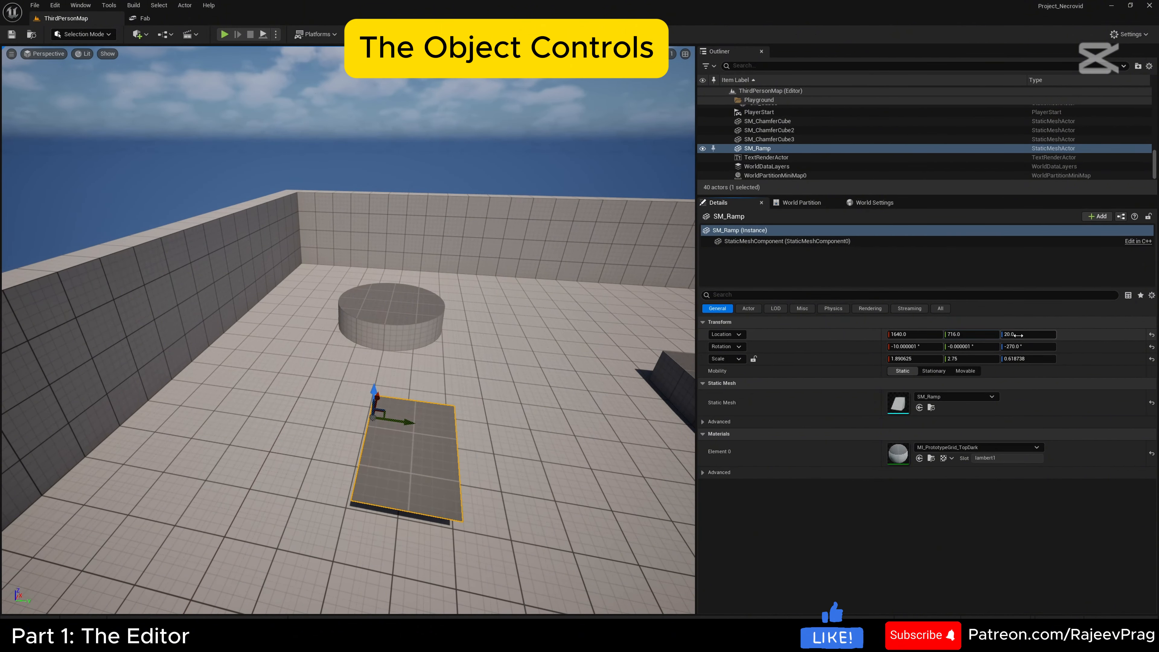
left_click_drag(1018, 335, 1002, 335)
Set the ramp's rotation to 0° on all axes and its scale to 3.1, 3.245 and 0.5525 in the transform details.
mouse_move(914, 347)
left_mouse_down()
mouse_move(940, 348)
mouse_move(901, 347)
left_mouse_up()
left_click_drag(970, 348, 1005, 347)
left_click_drag(914, 359, 981, 359)
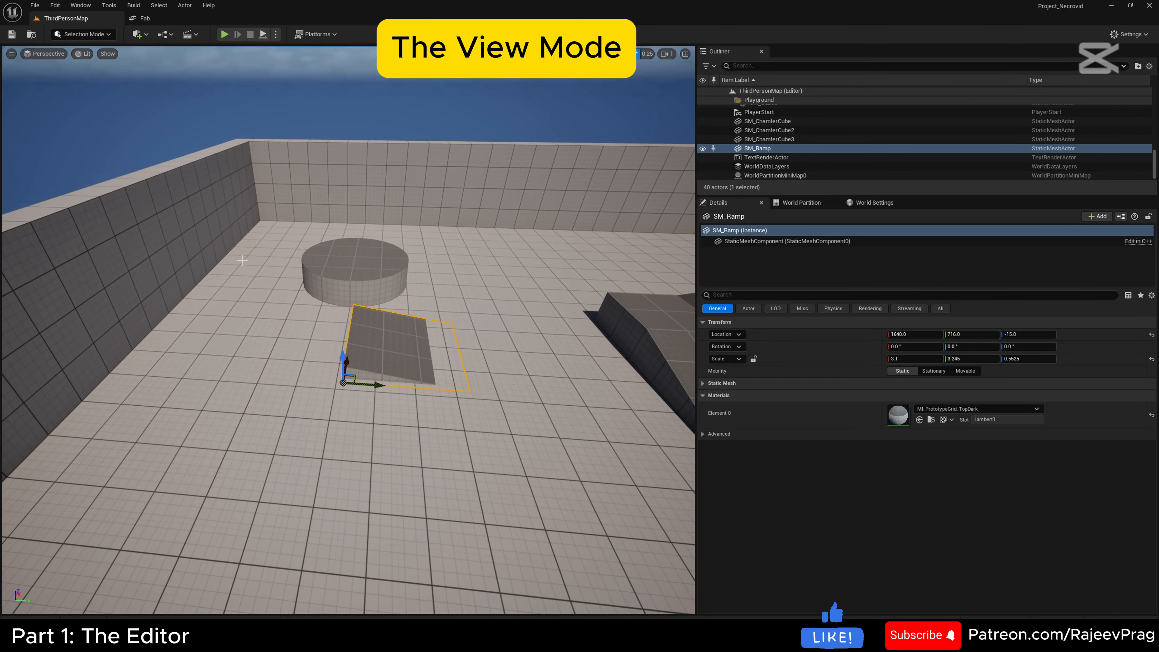
Switch the viewport from Perspective to the Top orthographic view to see the whole level from above.
left_click(39, 54)
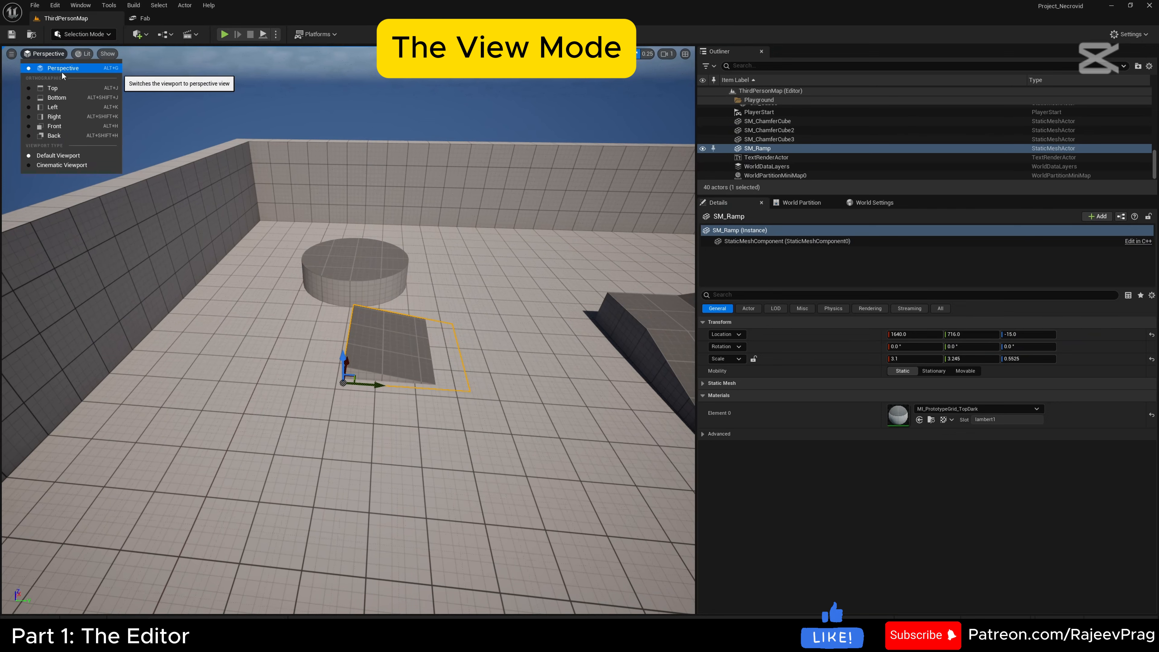
mouse_move(569, 348)
middle_mouse_down()
mouse_move(638, 320)
mouse_move(574, 347)
middle_mouse_up()
left_click(50, 53)
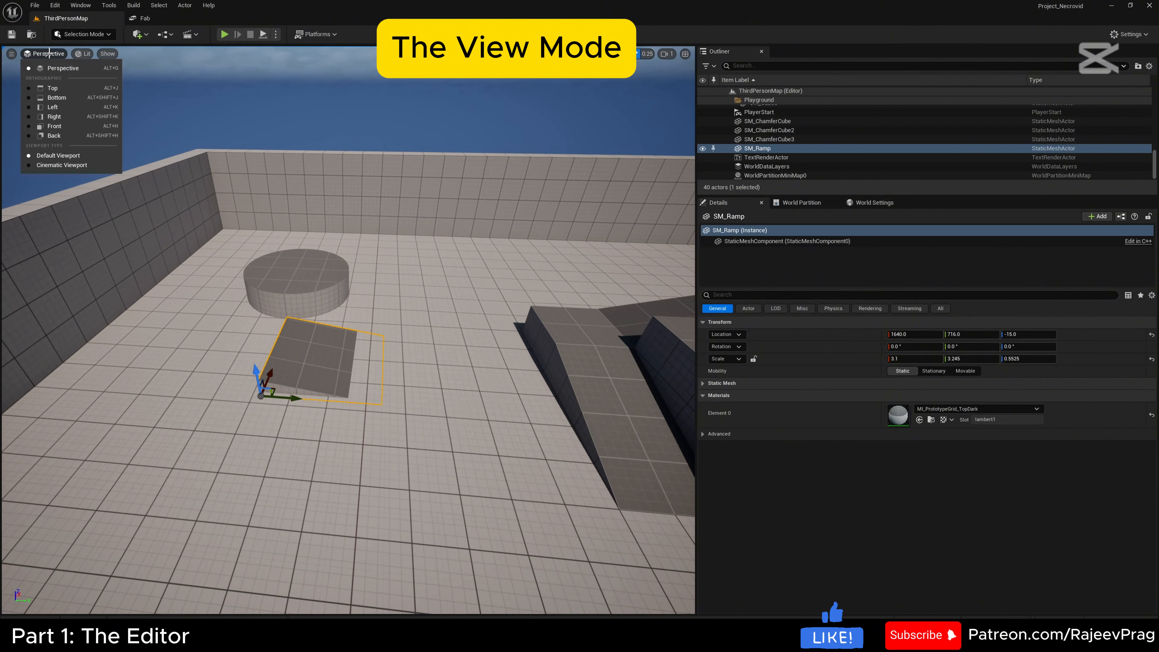
left_click(62, 92)
scroll(483, 357, "up", 3)
right_click_drag(484, 357, 418, 336)
scroll(480, 290, "up", 2)
scroll(484, 280, "down", 1)
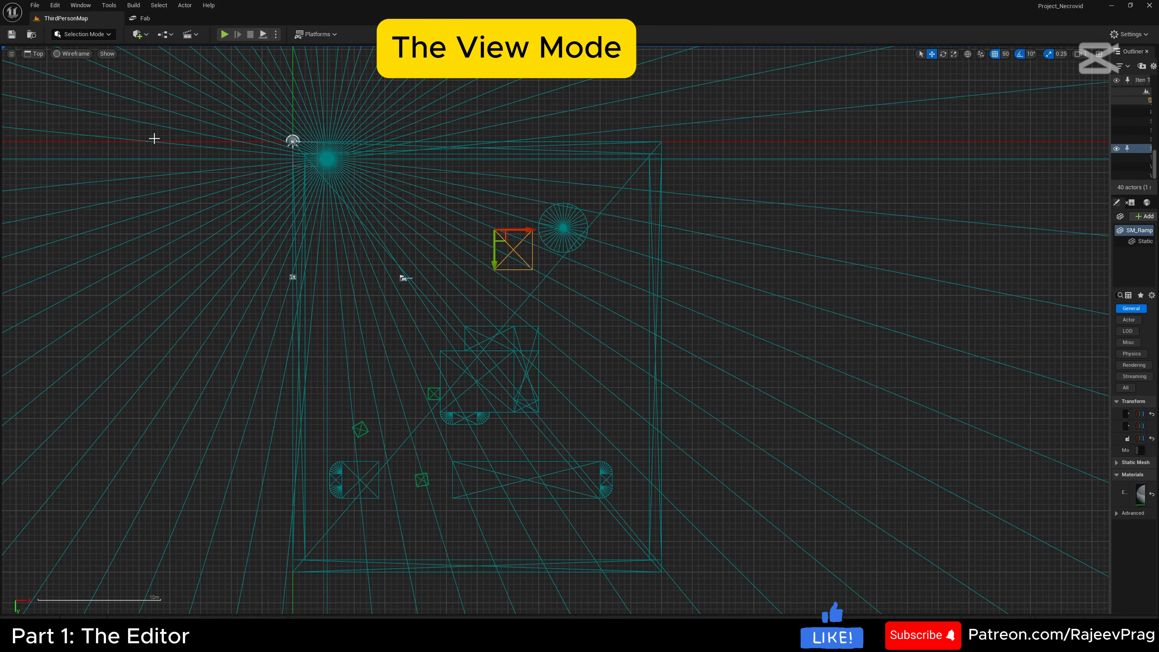
Set the top view's shading to Lit and compare it with the Unlit view mode.
left_click(68, 53)
left_click(81, 90)
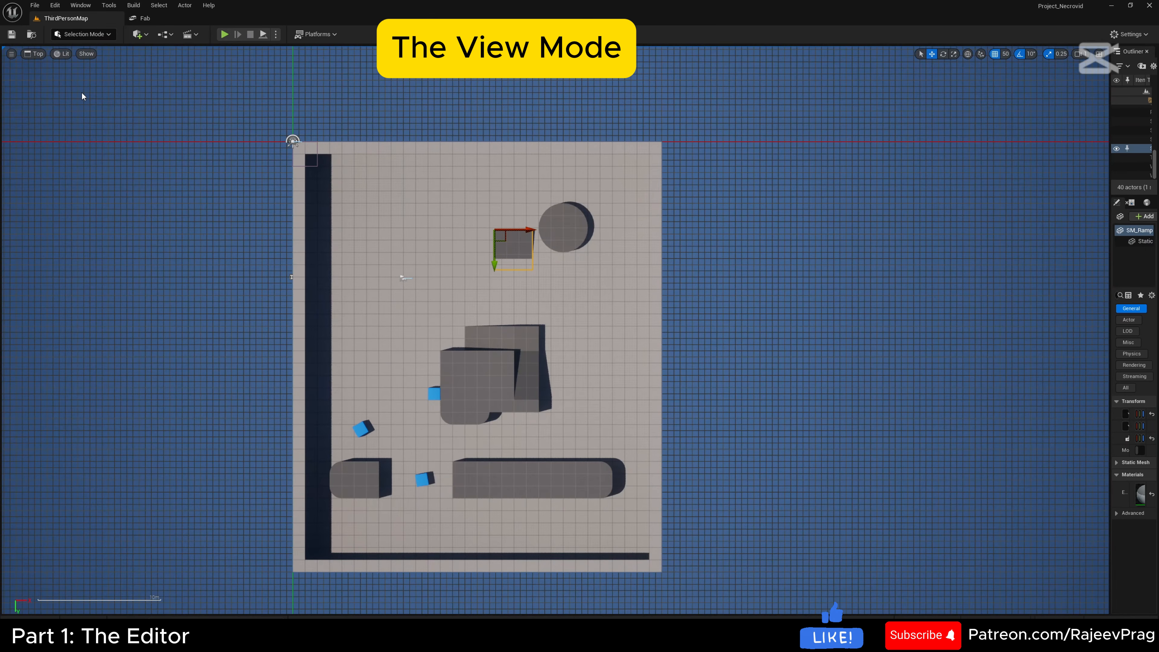
left_click(62, 54)
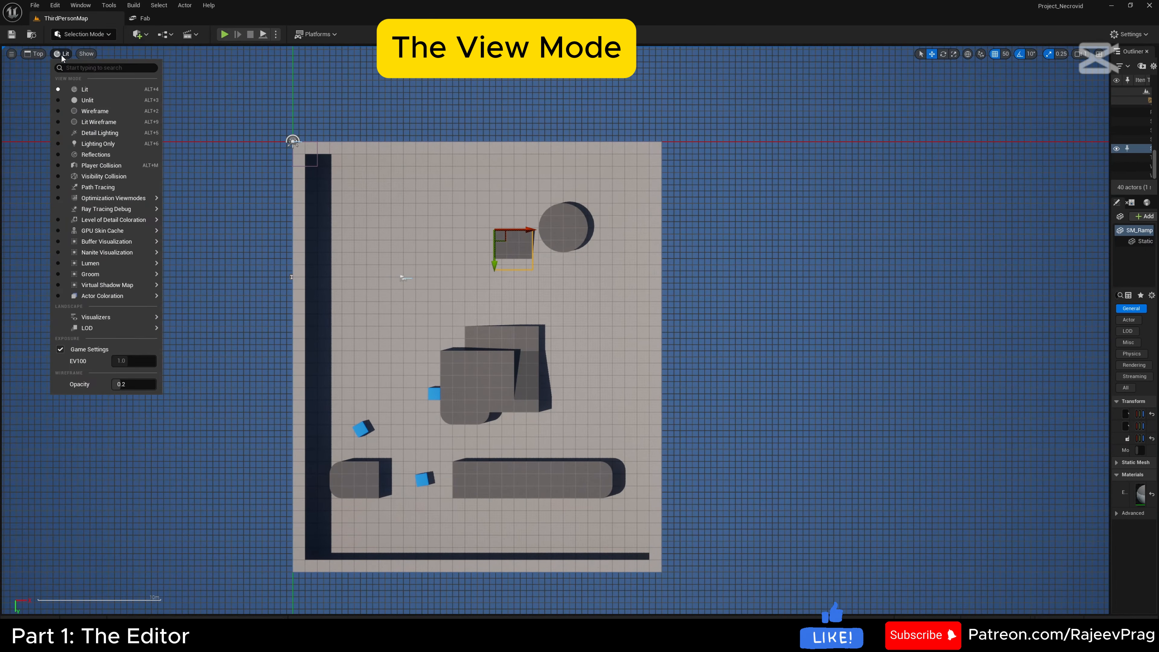
left_click(82, 101)
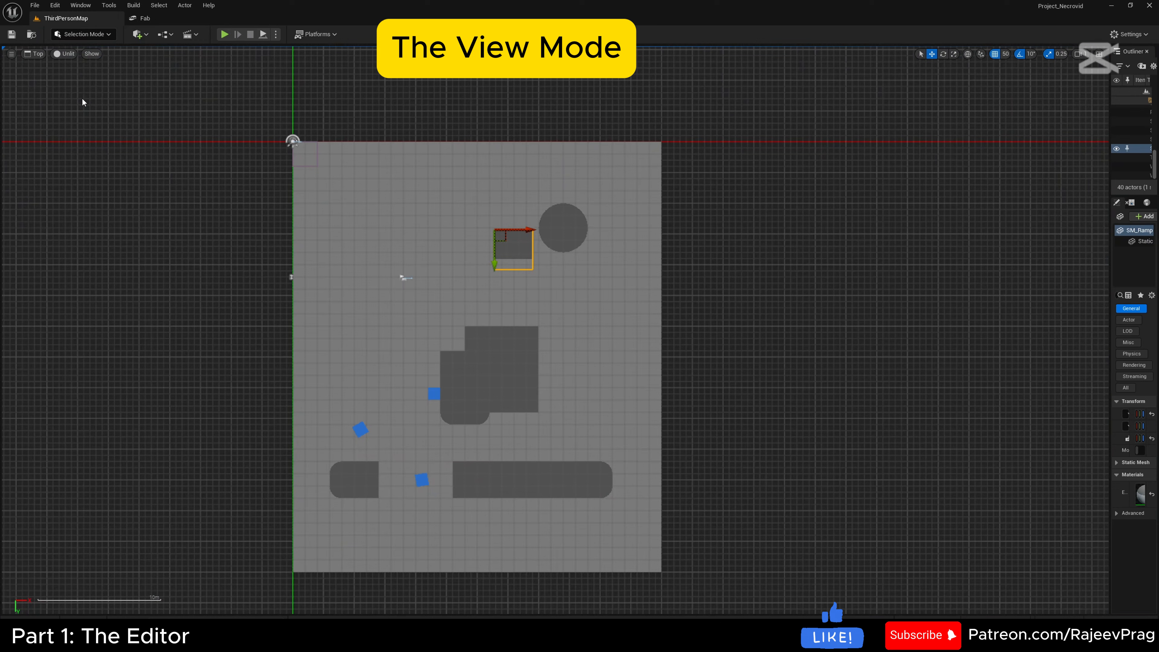
Show the top view in the Lit Wireframe and Lighting Only view modes.
left_click(64, 53)
left_click(82, 123)
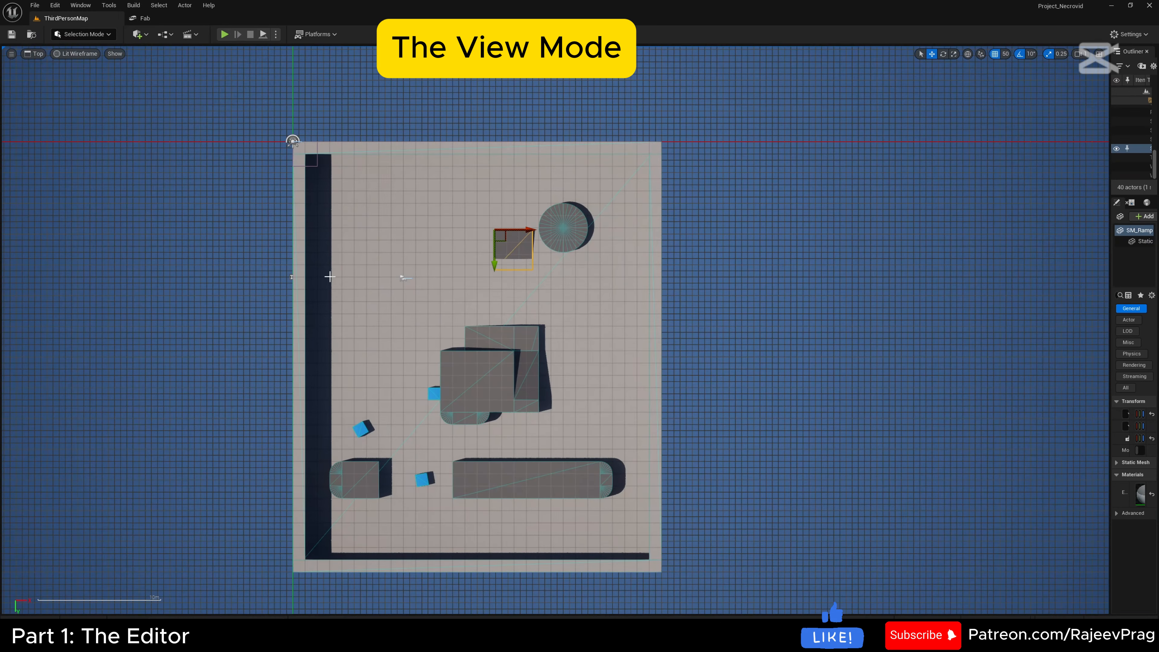
left_click(75, 53)
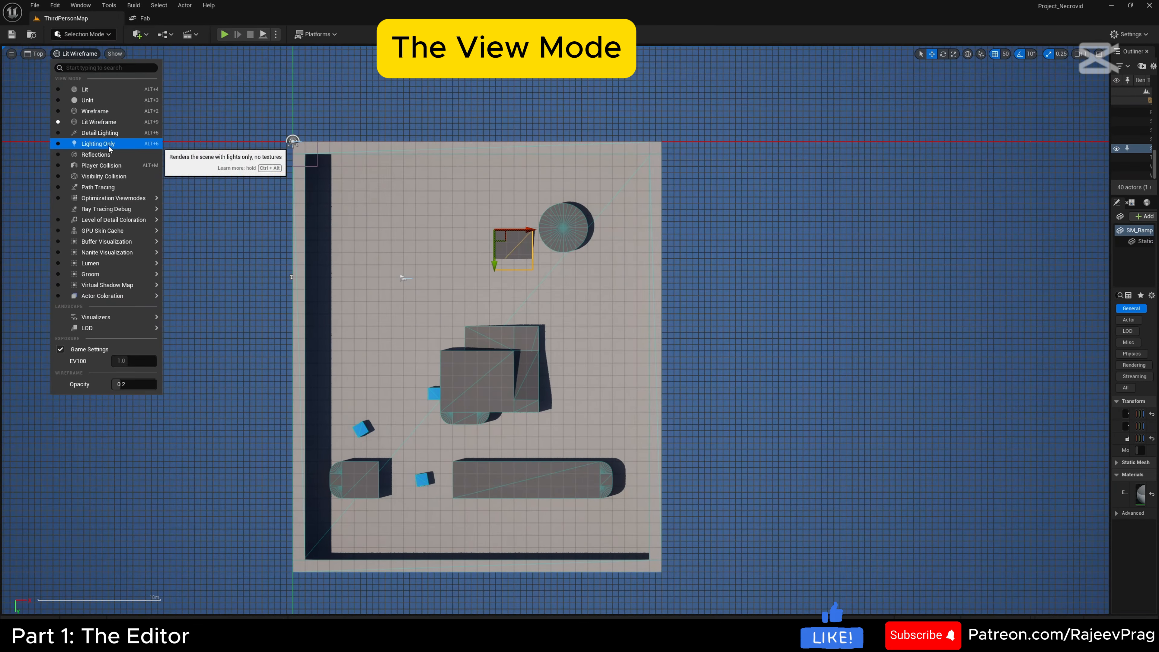
left_click(109, 147)
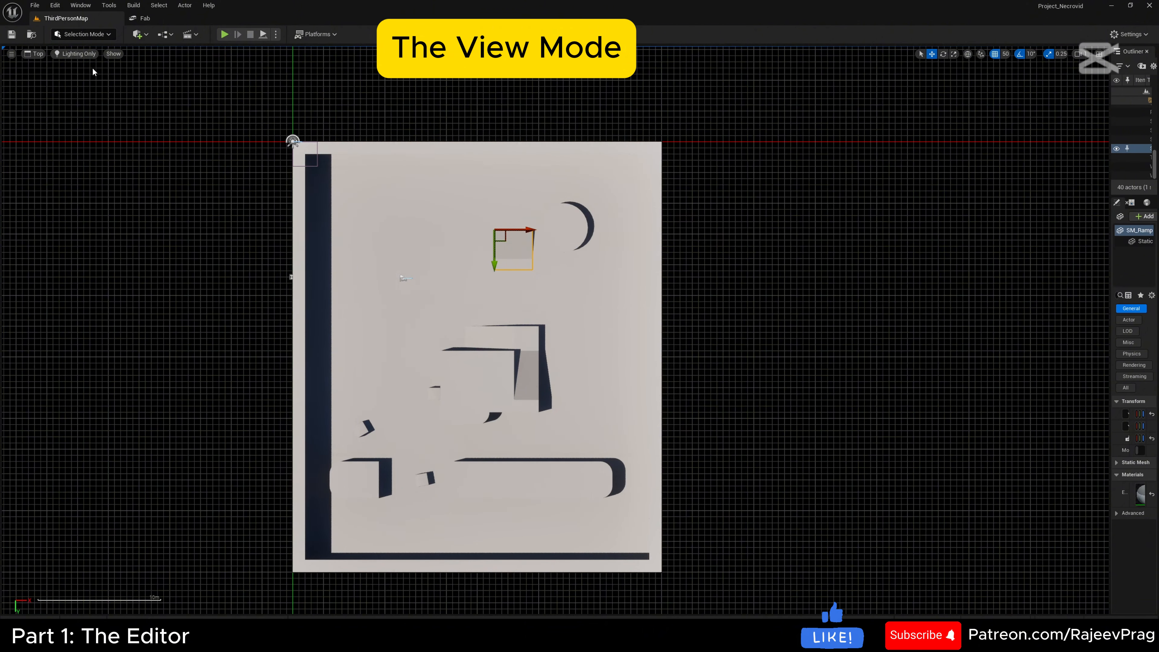
Look over the remaining view modes, show the level in Wireframe, and return to Lit.
left_click(77, 54)
mouse_move(91, 296)
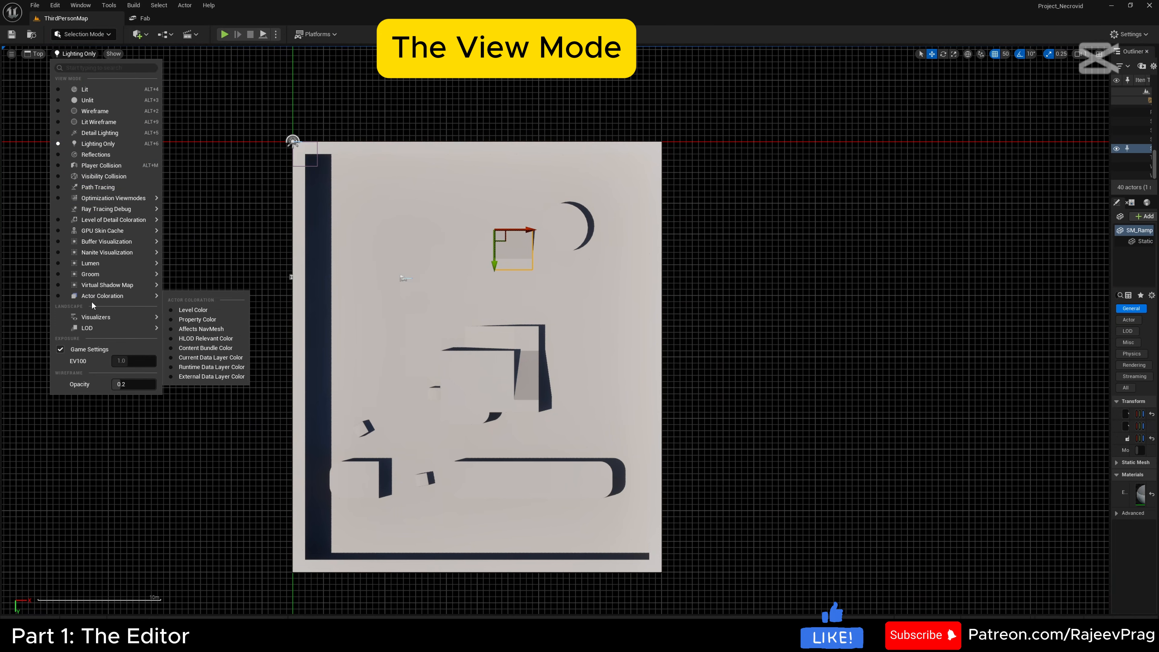
left_click(97, 112)
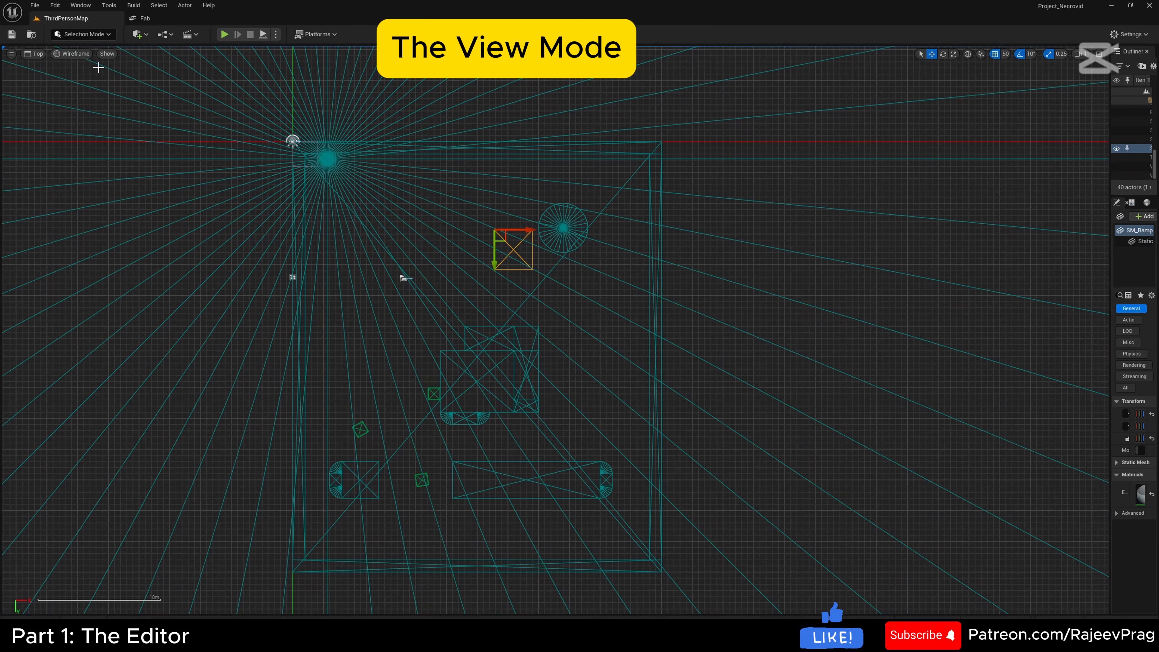
left_click(71, 53)
left_click(75, 81)
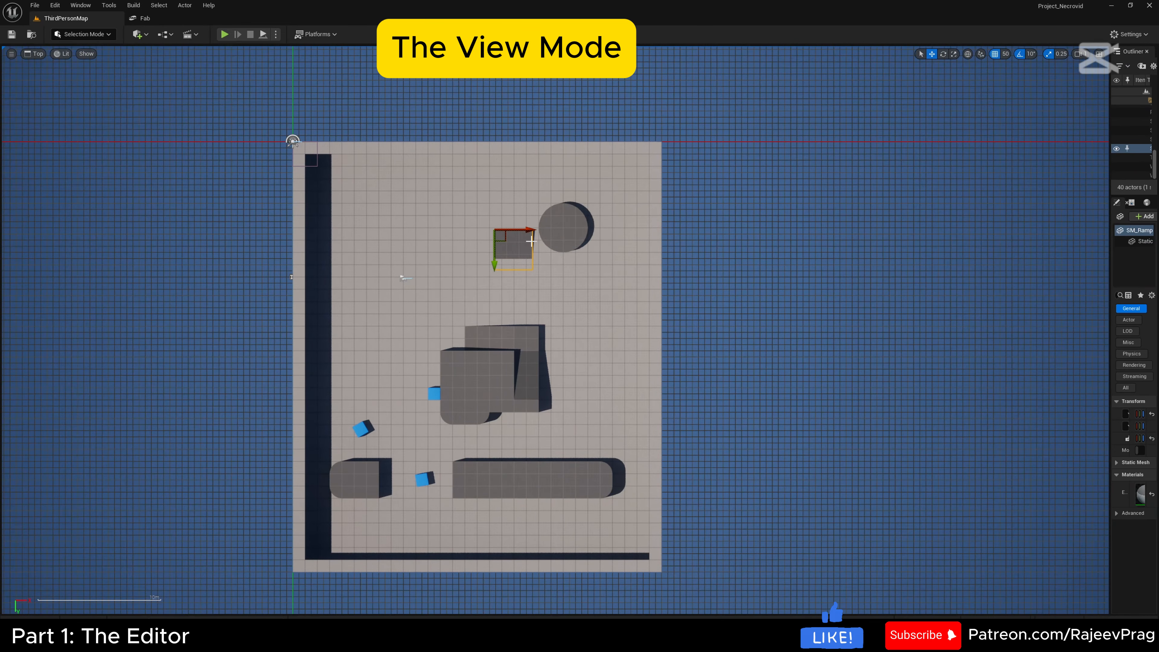
View the level in the Left, Right, Front and Back orthographic views in turn.
left_click(34, 53)
left_click(53, 91)
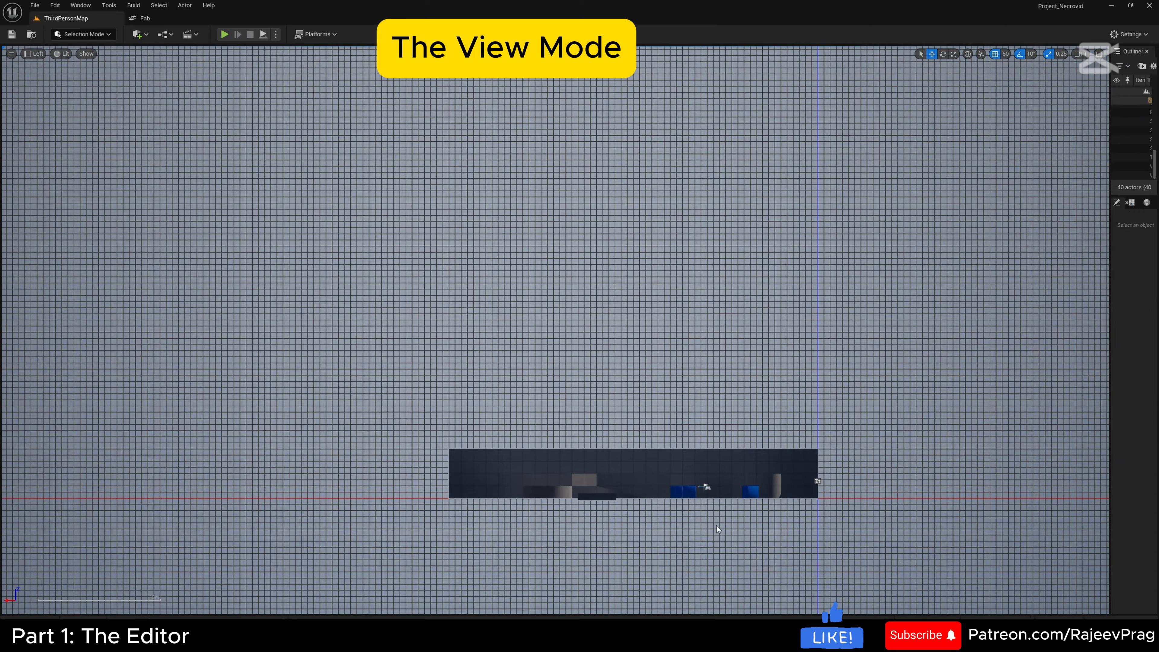
right_click_drag(717, 526, 551, 387)
left_click(38, 55)
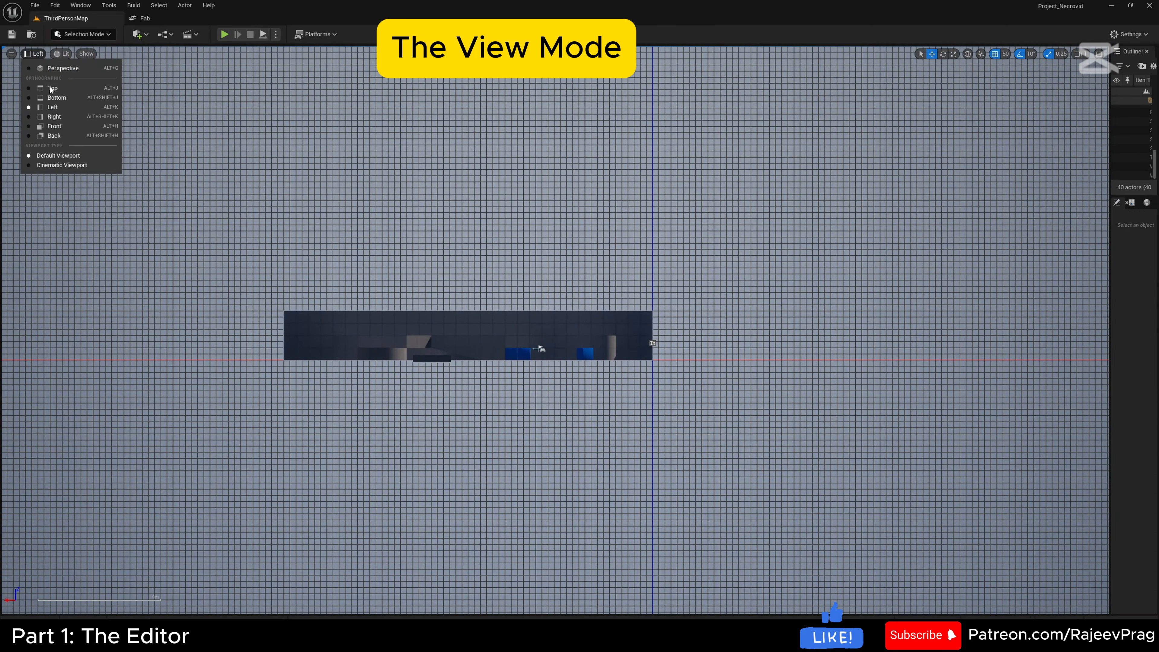
left_click(54, 117)
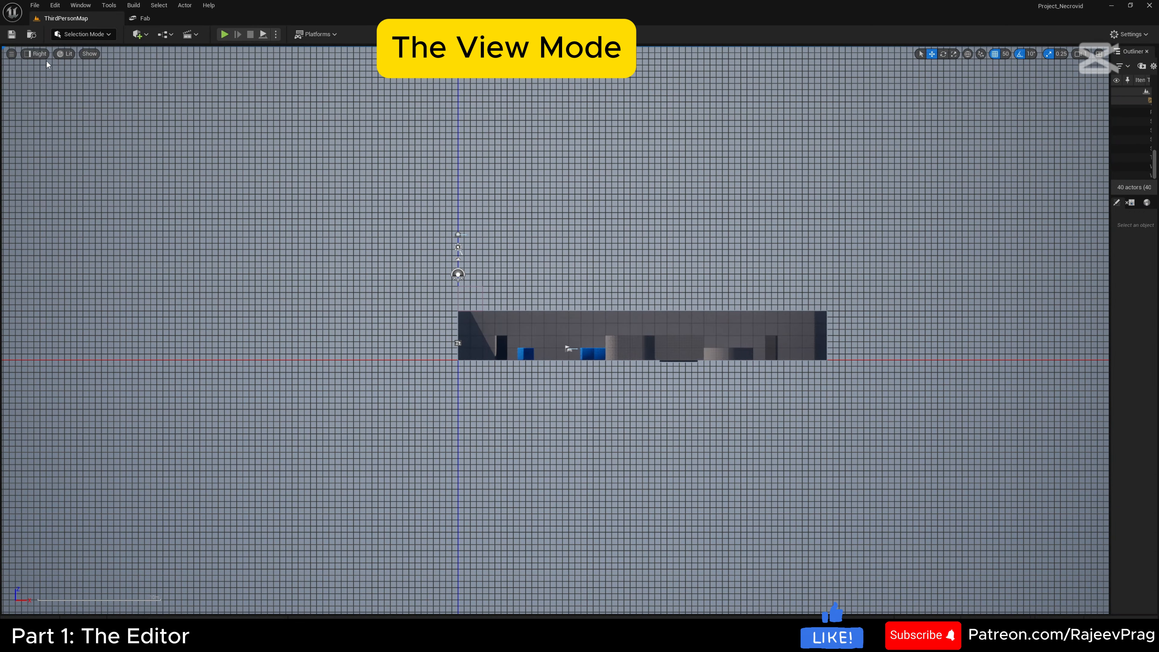
left_click(45, 55)
left_click(41, 123)
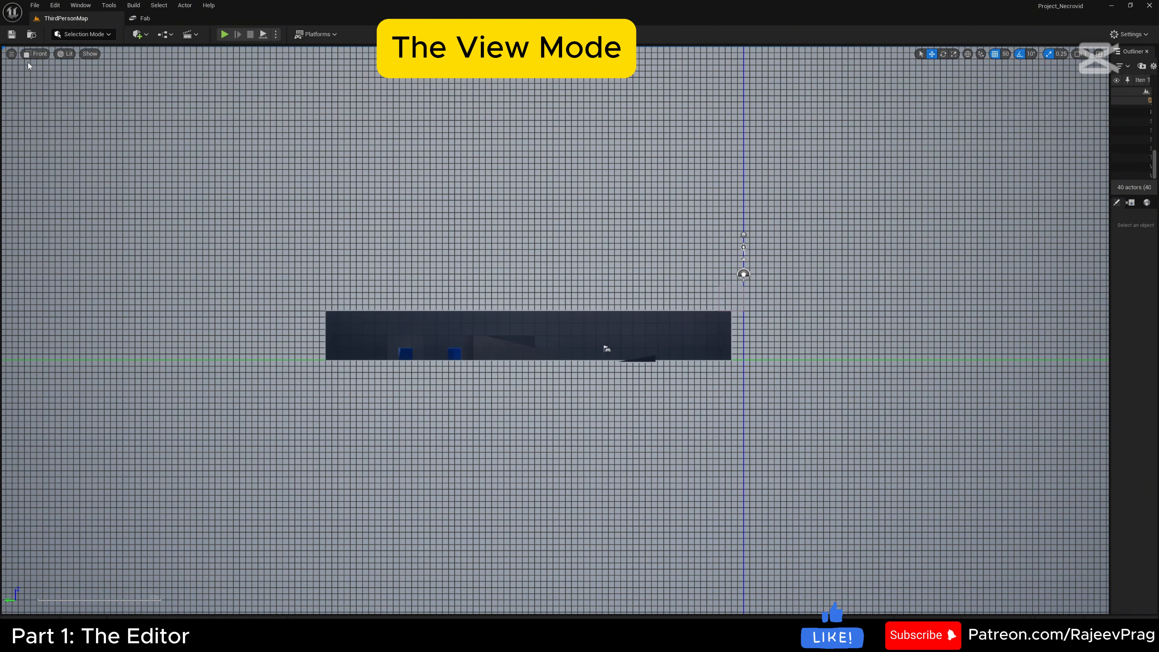
left_click(35, 54)
left_click(46, 136)
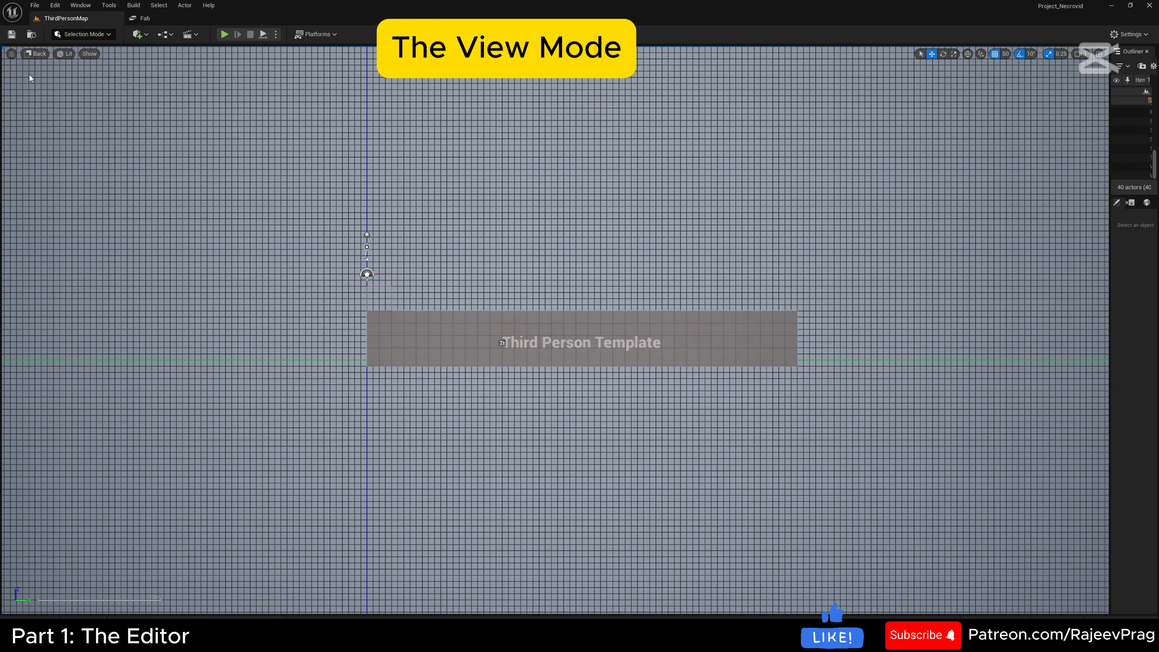
Return the viewport to Perspective and examine the entire walled level from an elevated angle.
left_click(35, 54)
left_click(77, 68)
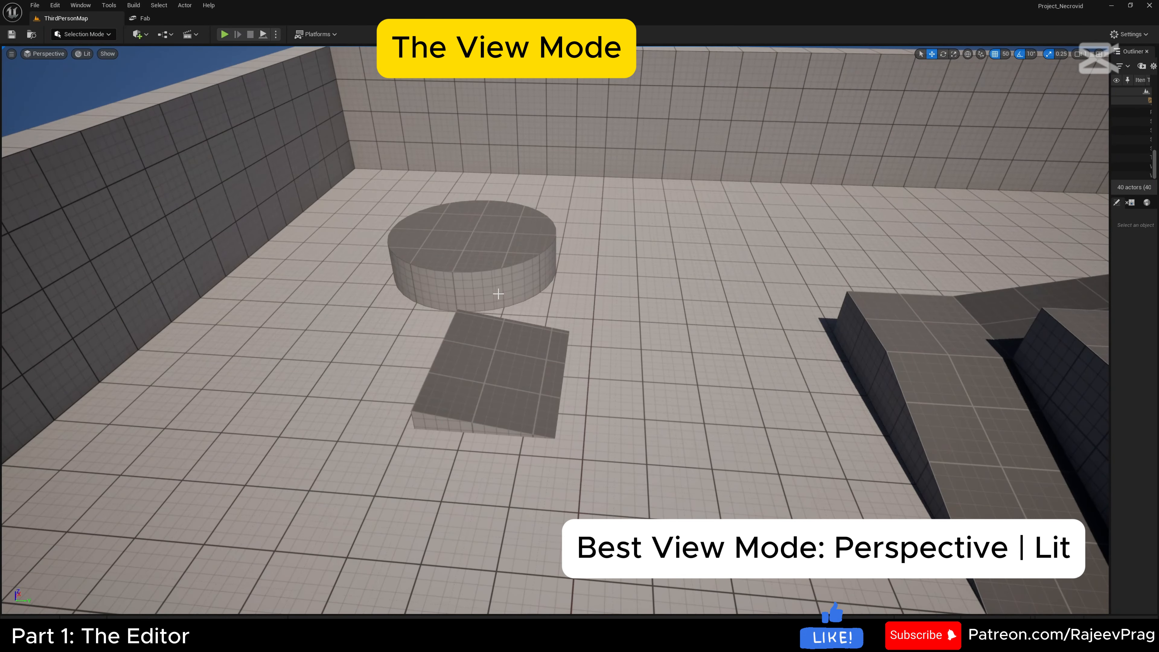
scroll(498, 293, "down", 12)
left_click_drag(565, 391, 666, 337)
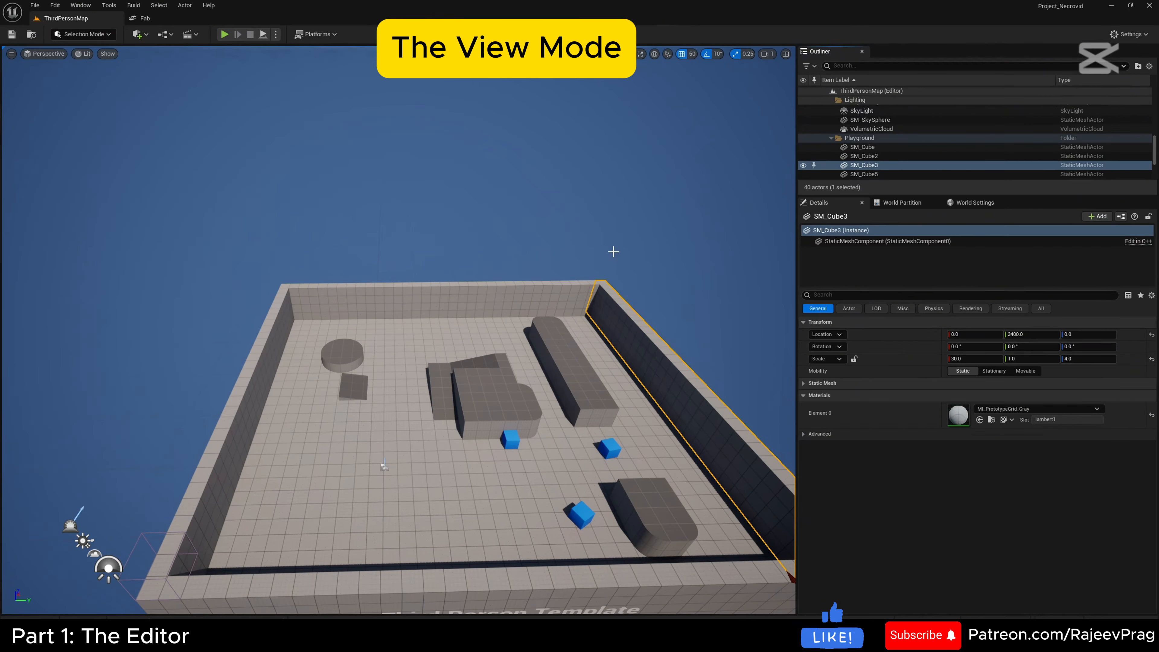
left_click_drag(396, 320, 424, 310)
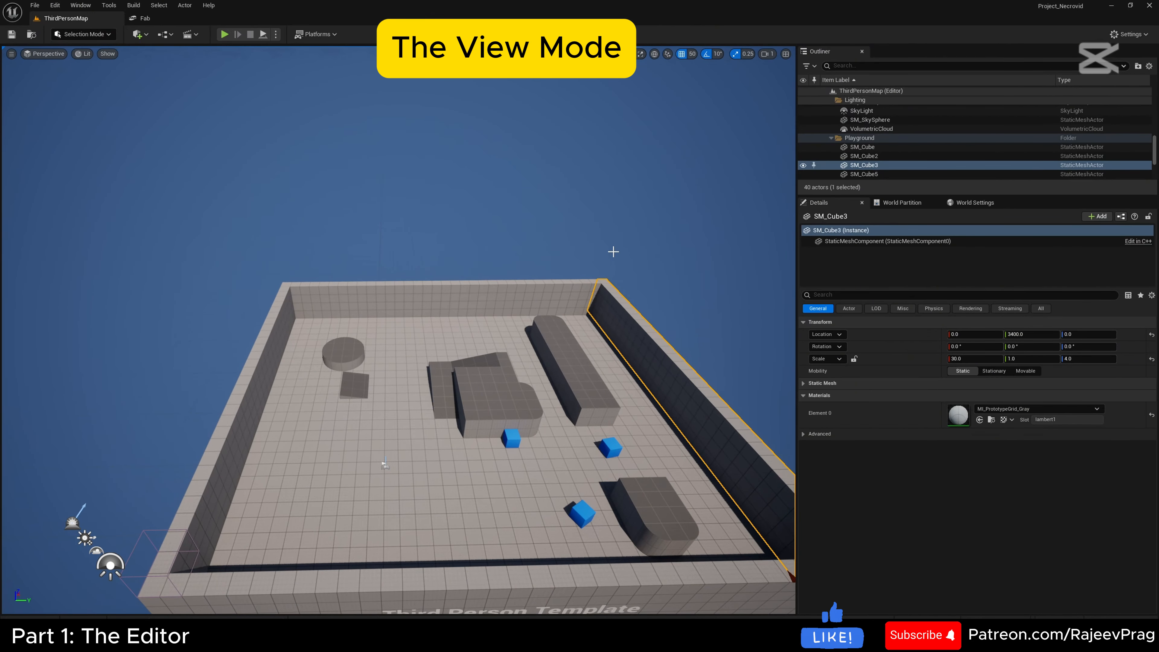
right_click_drag(613, 252, 624, 273)
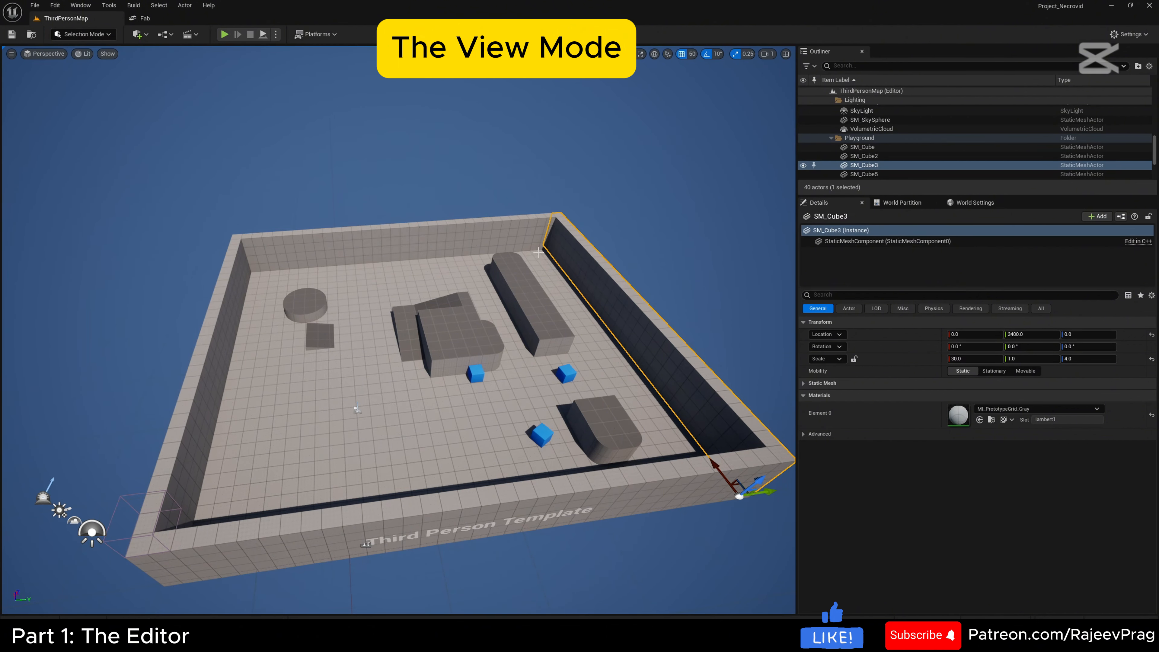
right_click_drag(578, 316, 593, 320)
right_click_drag(486, 275, 461, 290)
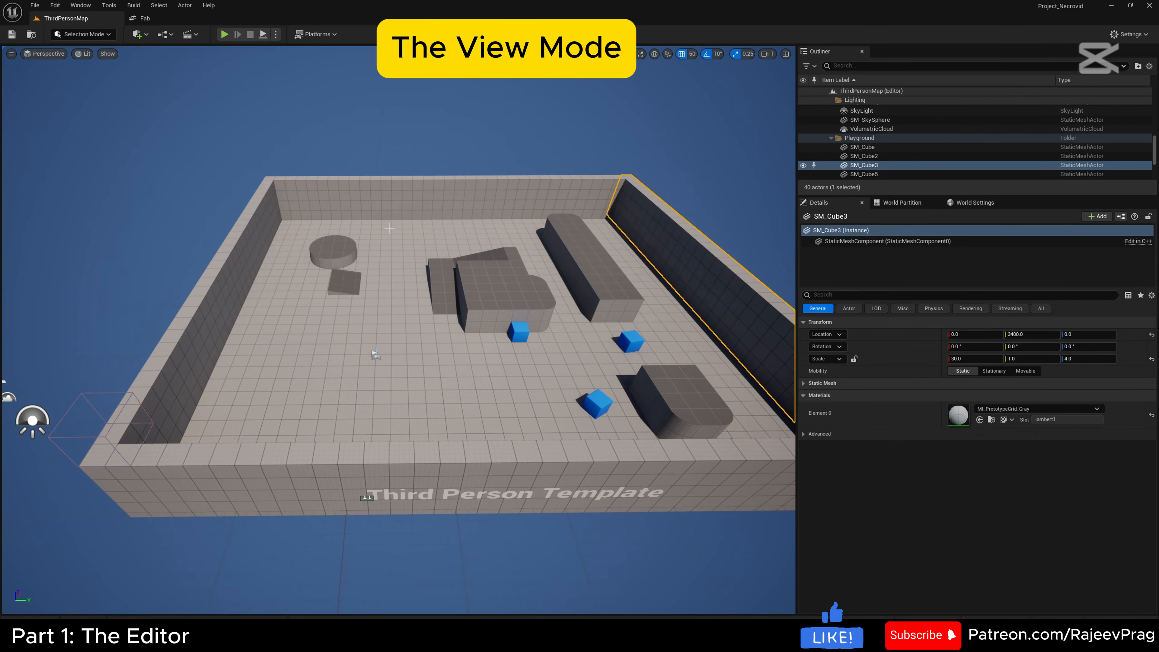
right_click_drag(400, 240, 440, 235)
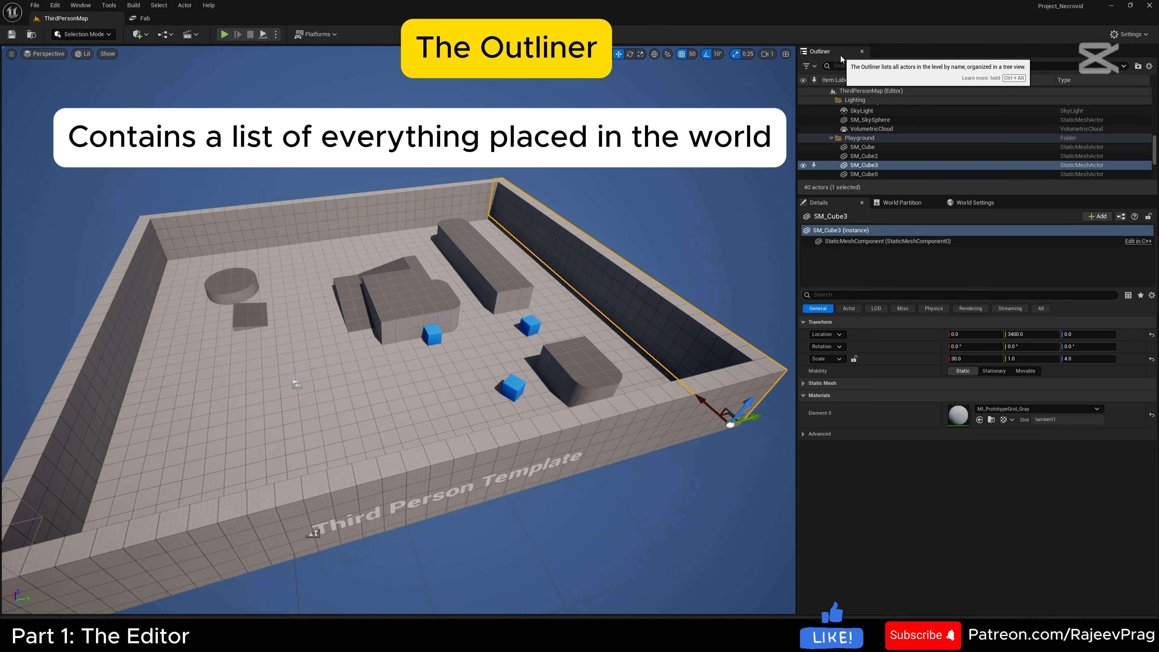
Enlarge the Outliner to show the full actor list and select several cubes, blocks and a ramp in the viewport to locate their entries.
left_click_drag(905, 196, 905, 574)
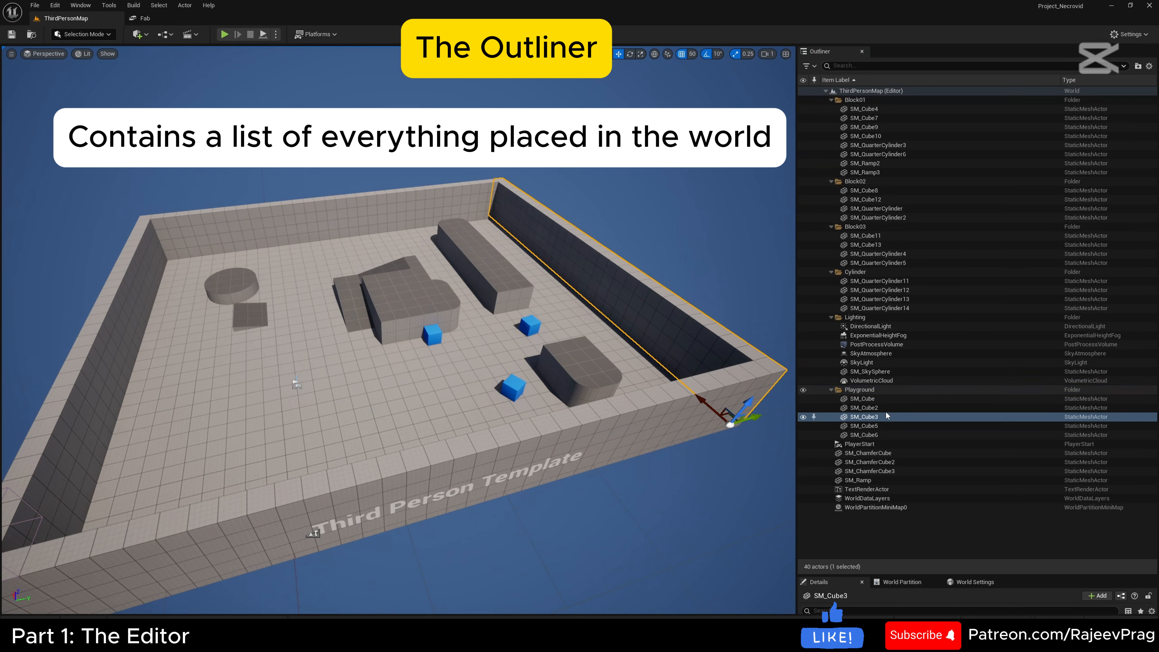
left_click(527, 322)
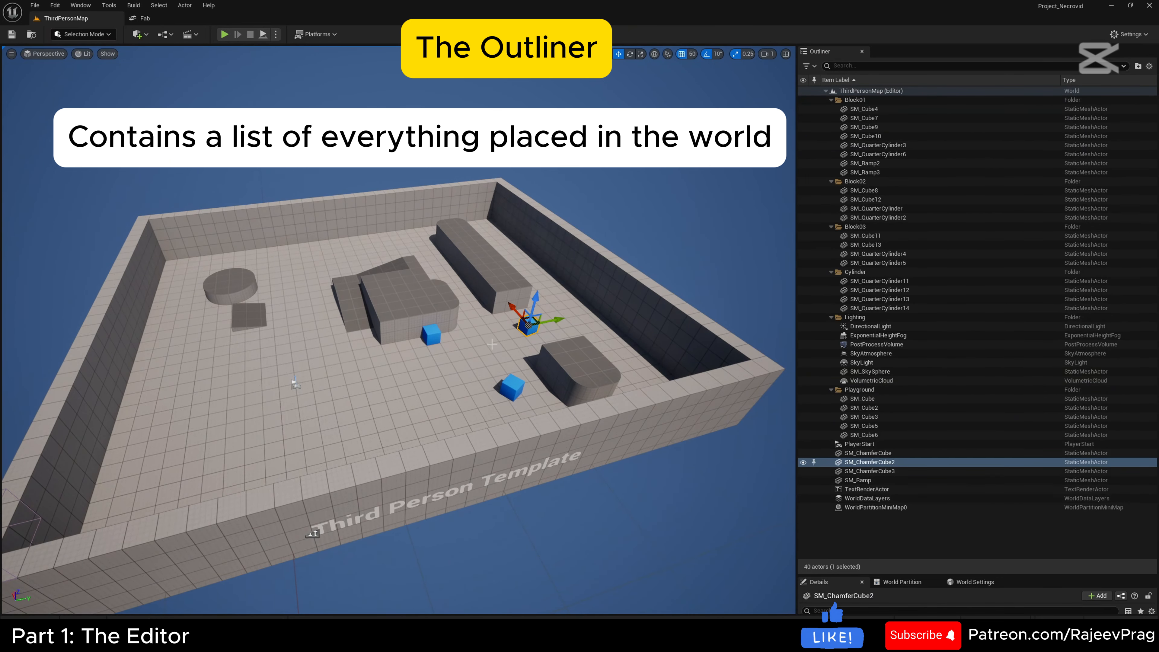
left_click(554, 349)
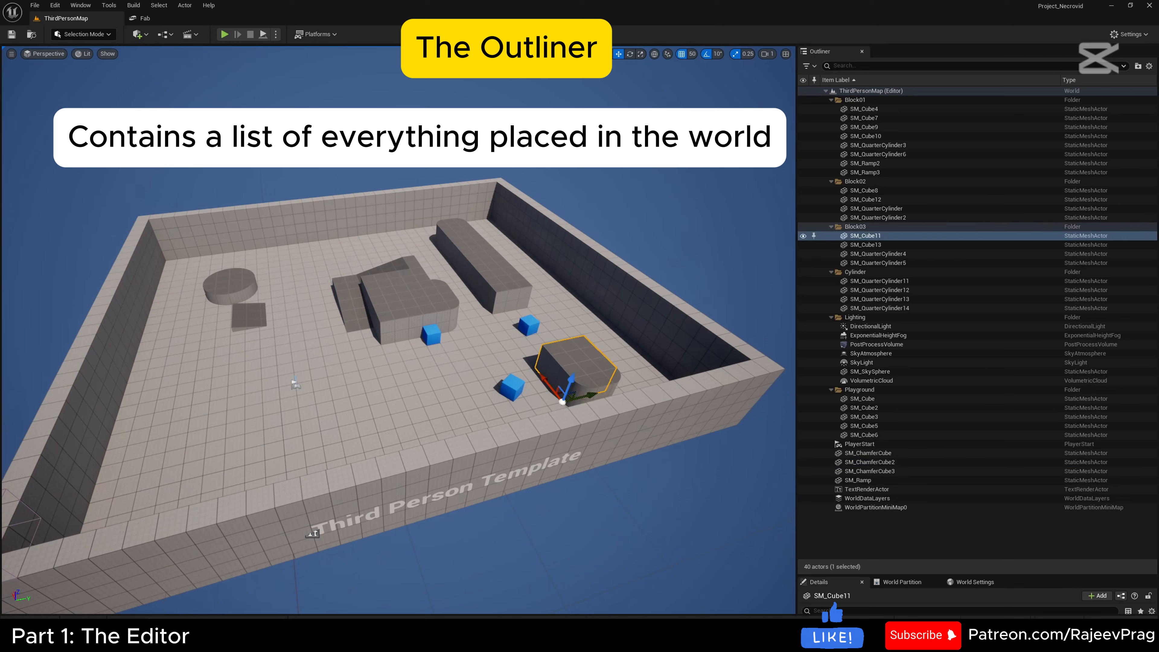
left_click(566, 388)
left_click(508, 387)
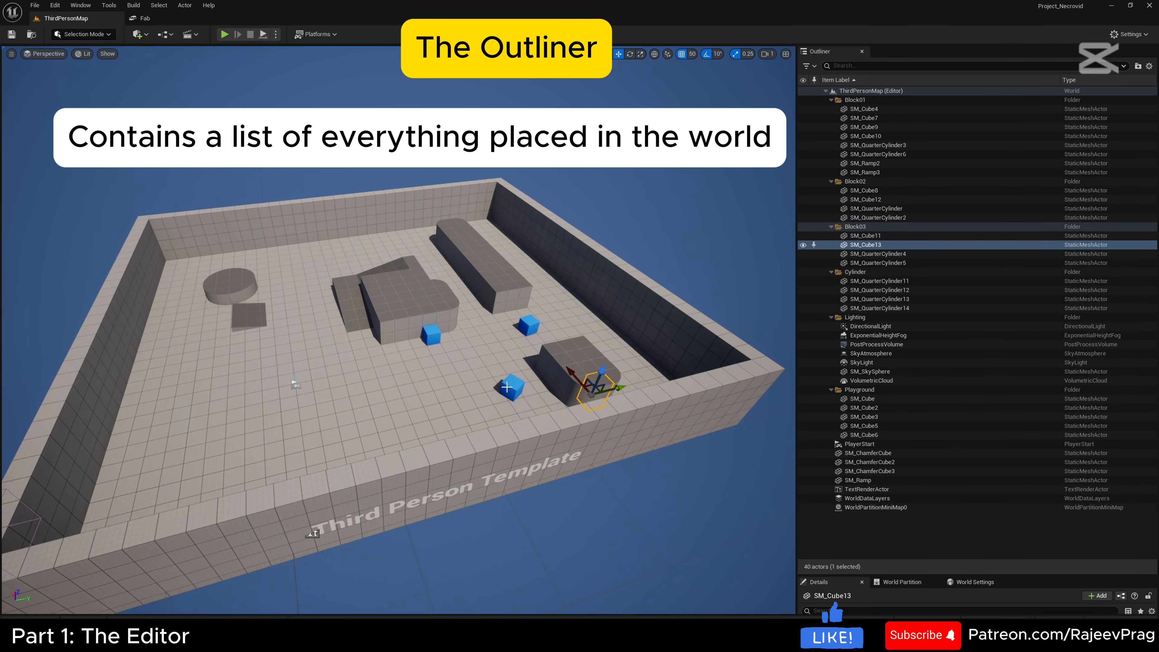
left_click(431, 332)
left_click(452, 308)
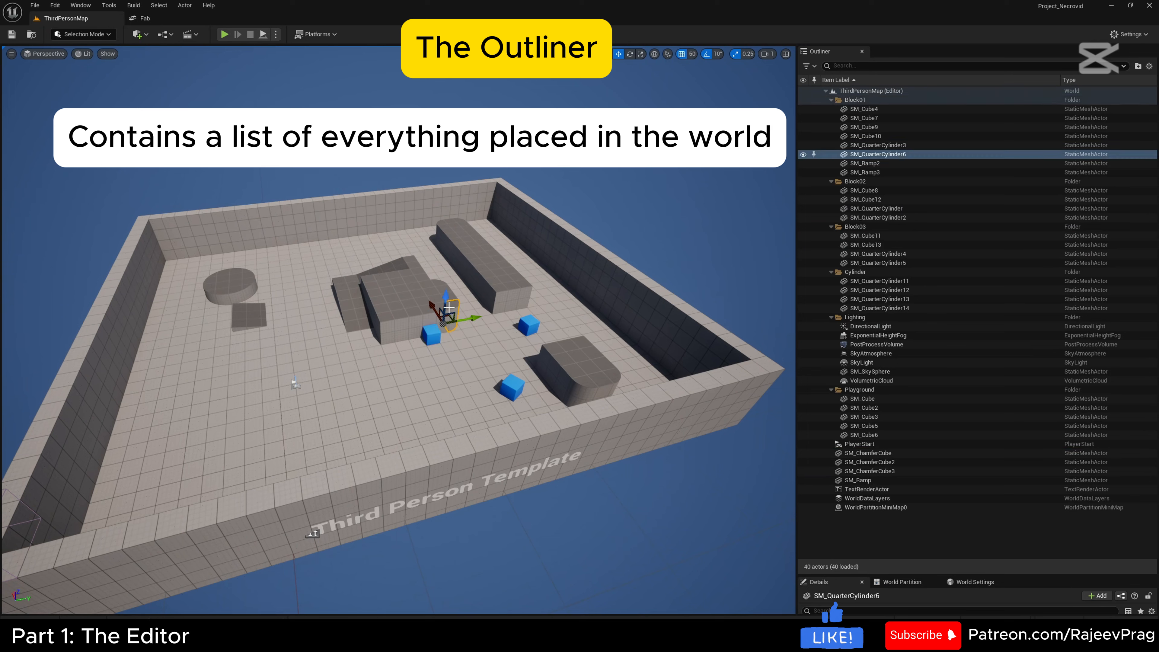
left_click(421, 305)
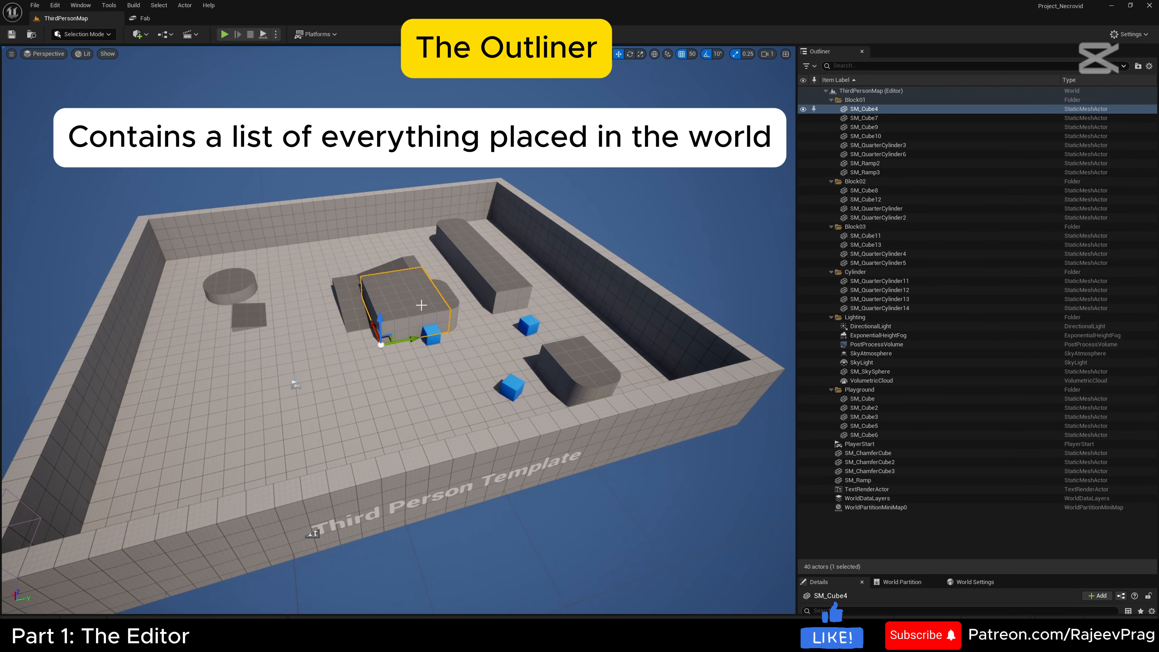
left_click(357, 310)
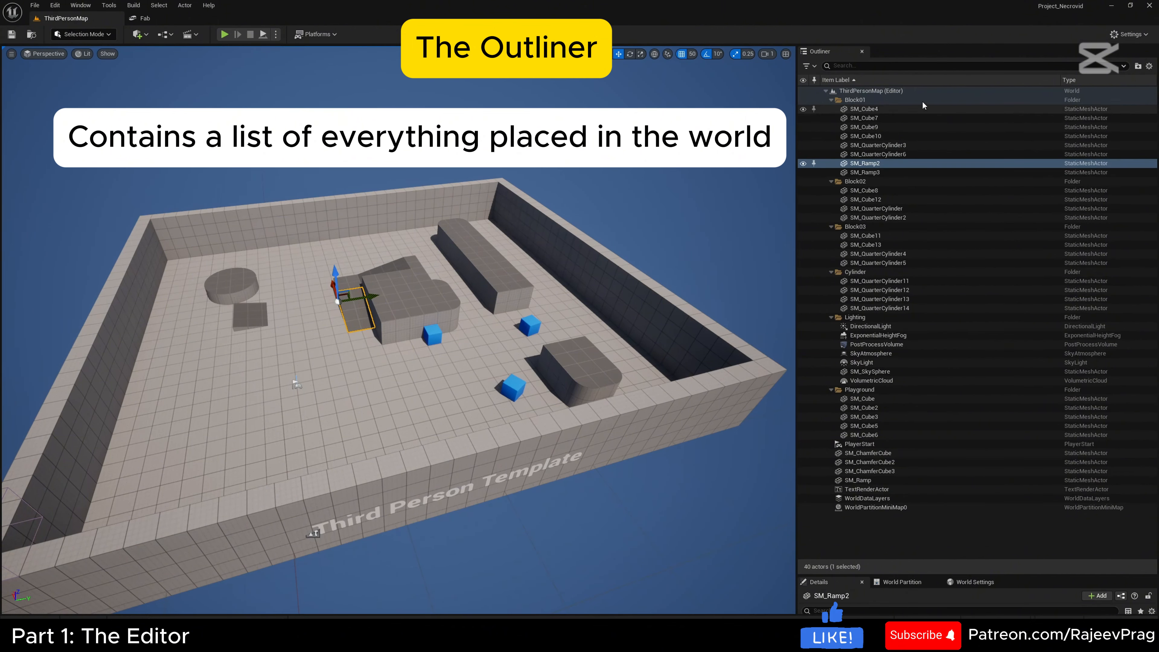
Filter the Outliner by "cube" to select SM_Cube11, SM_Cube and SM_Cube3 in turn, and clear the search.
left_click(883, 67)
type("cube")
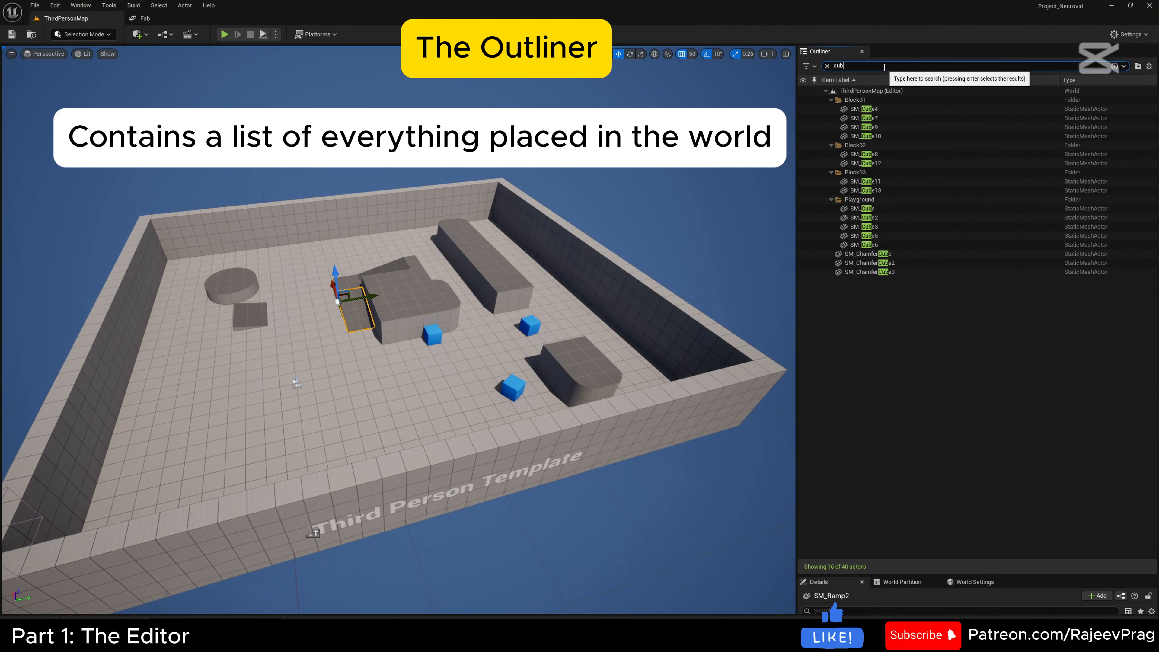
left_click(868, 182)
left_click(874, 209)
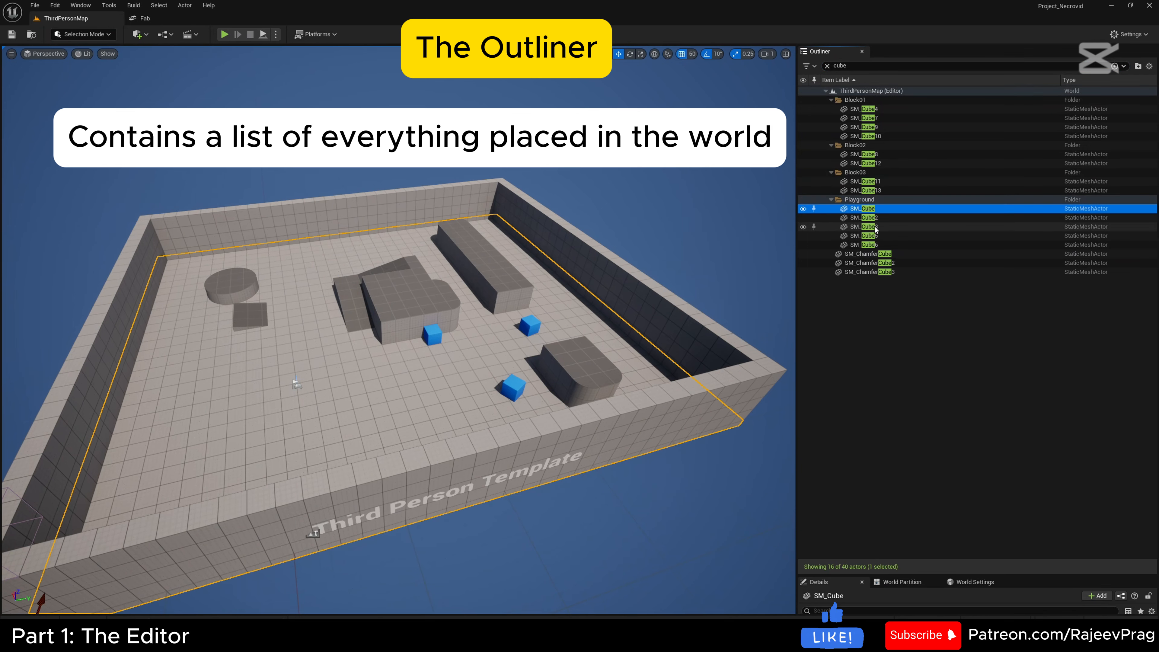
left_click(867, 226)
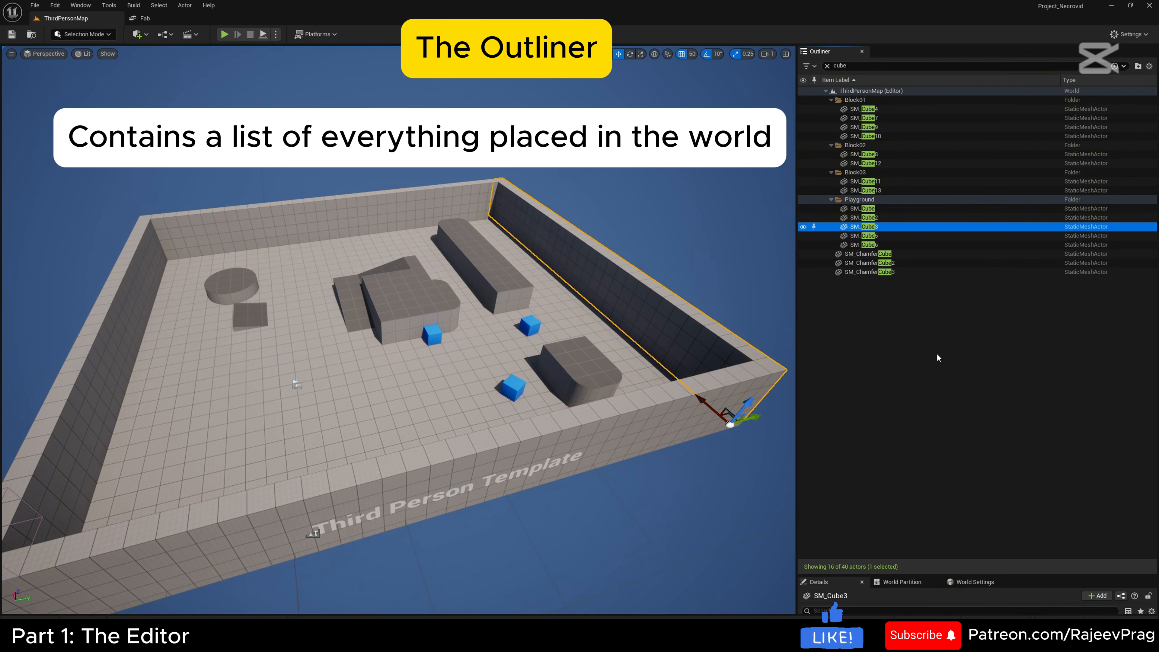
left_click(827, 69)
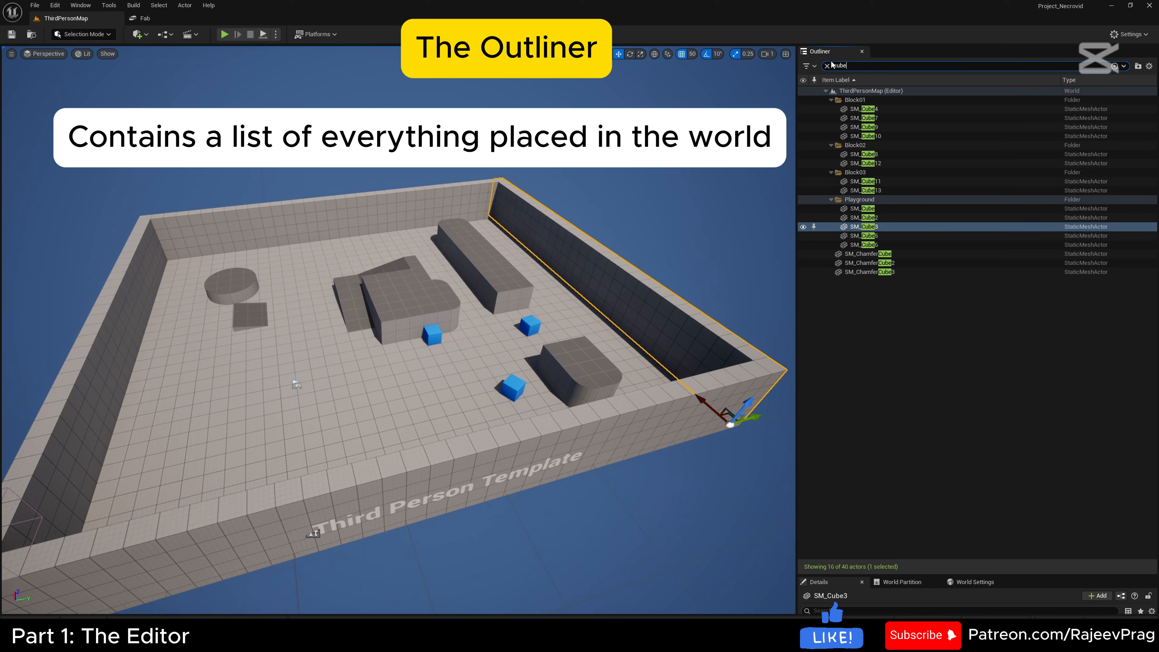
left_click(826, 65)
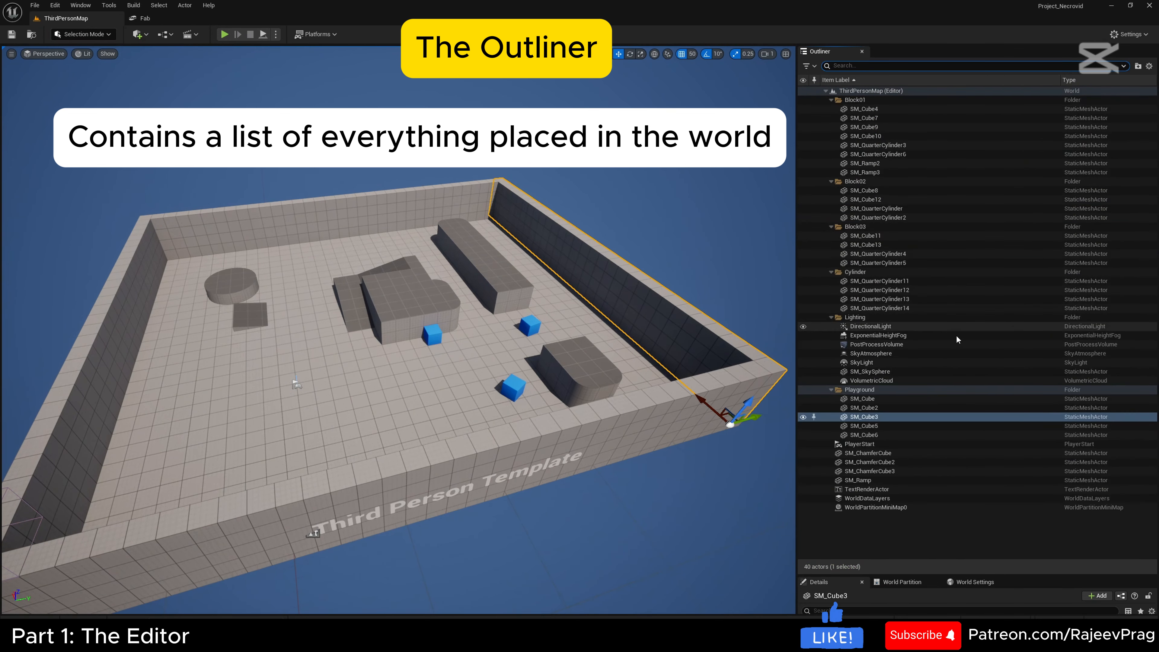
Collapse the Playground, Lighting, Cylinder, Block03, Block02 and Block01 folders in the Outliner.
left_click(831, 389)
left_click(830, 316)
left_click(831, 271)
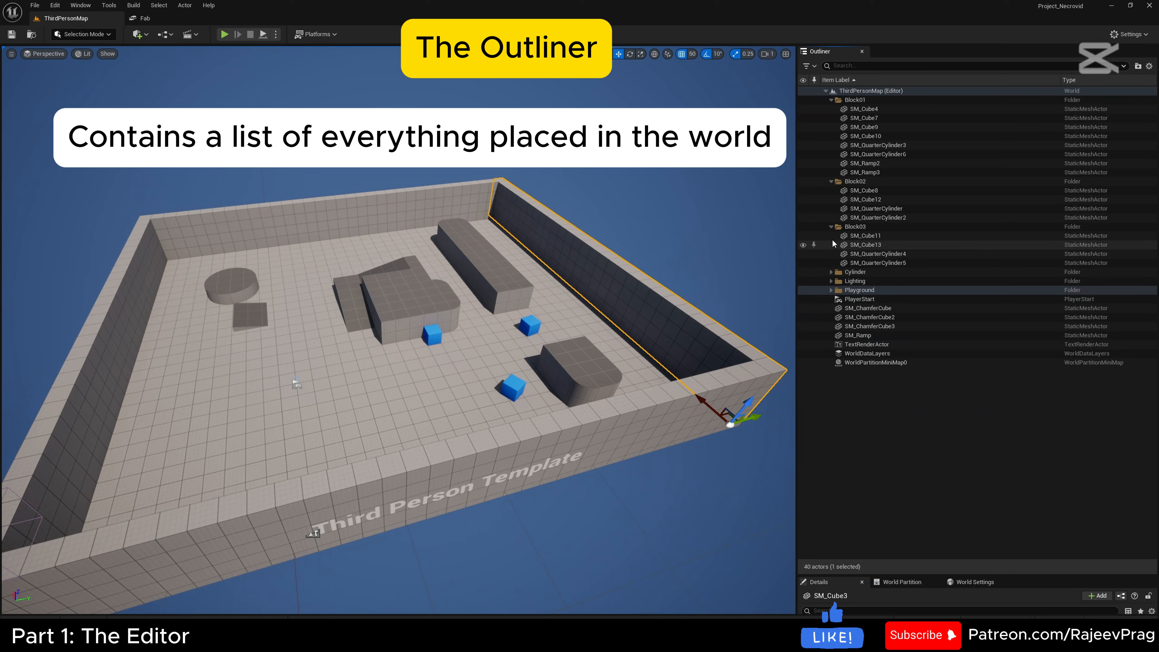
left_click(830, 226)
left_click(830, 181)
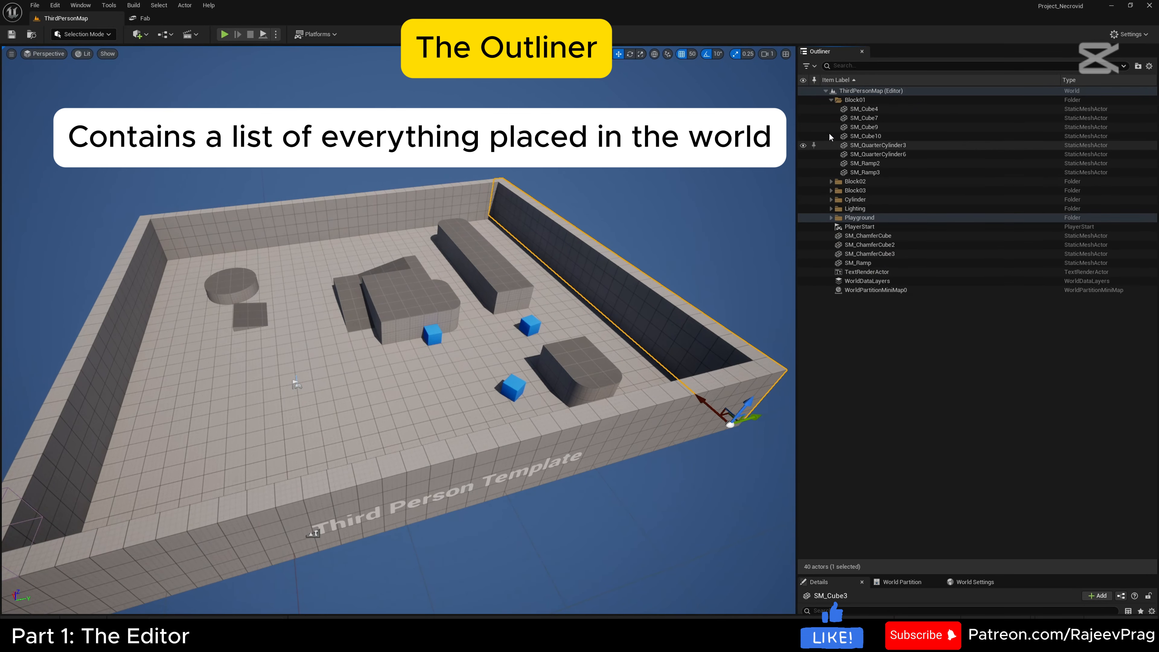
left_click(830, 100)
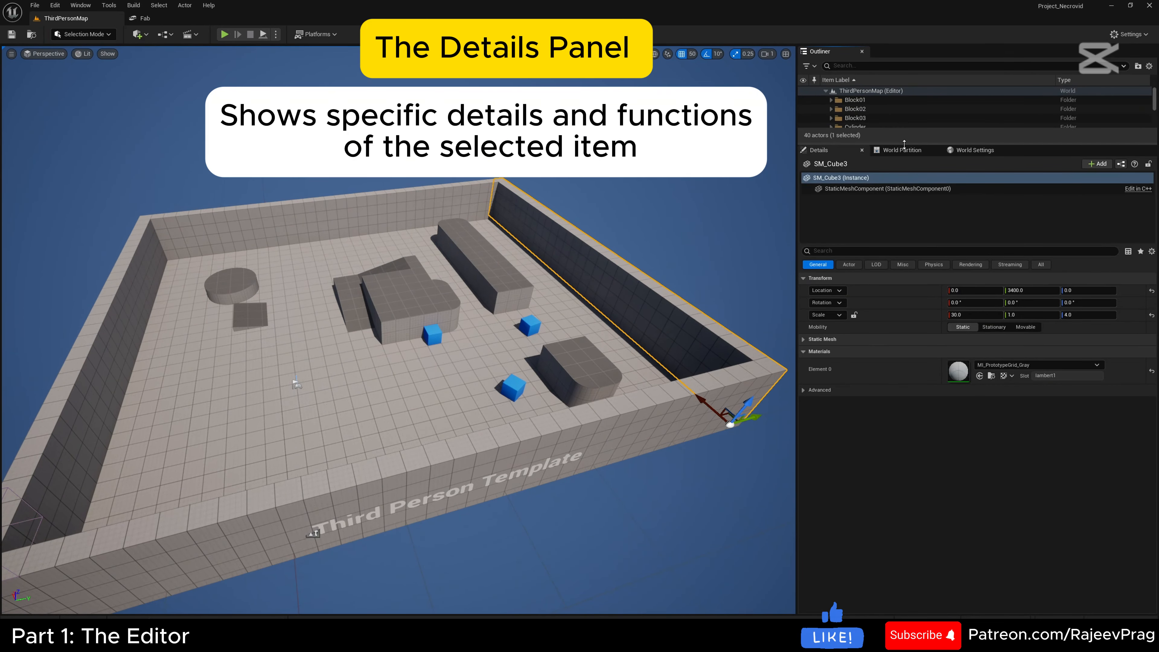
Give the Outliner slightly more height above the Details panel, then select the long side wall SM_Cube3 and expand its Static Mesh properties.
left_click_drag(896, 142, 891, 168)
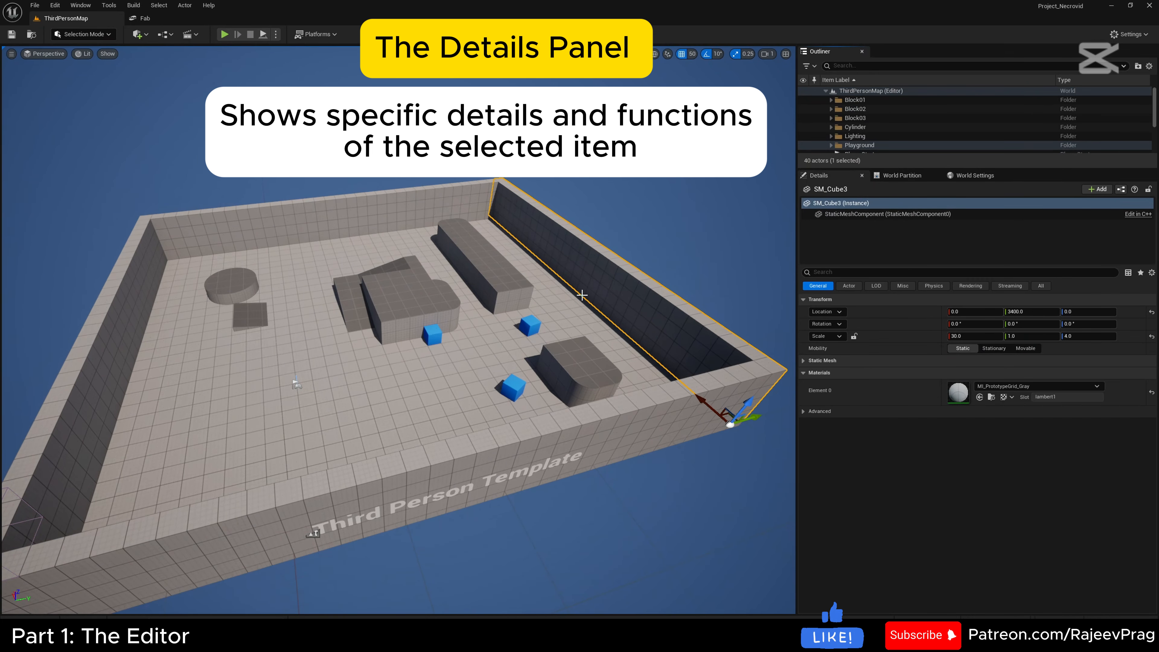
left_click(601, 280)
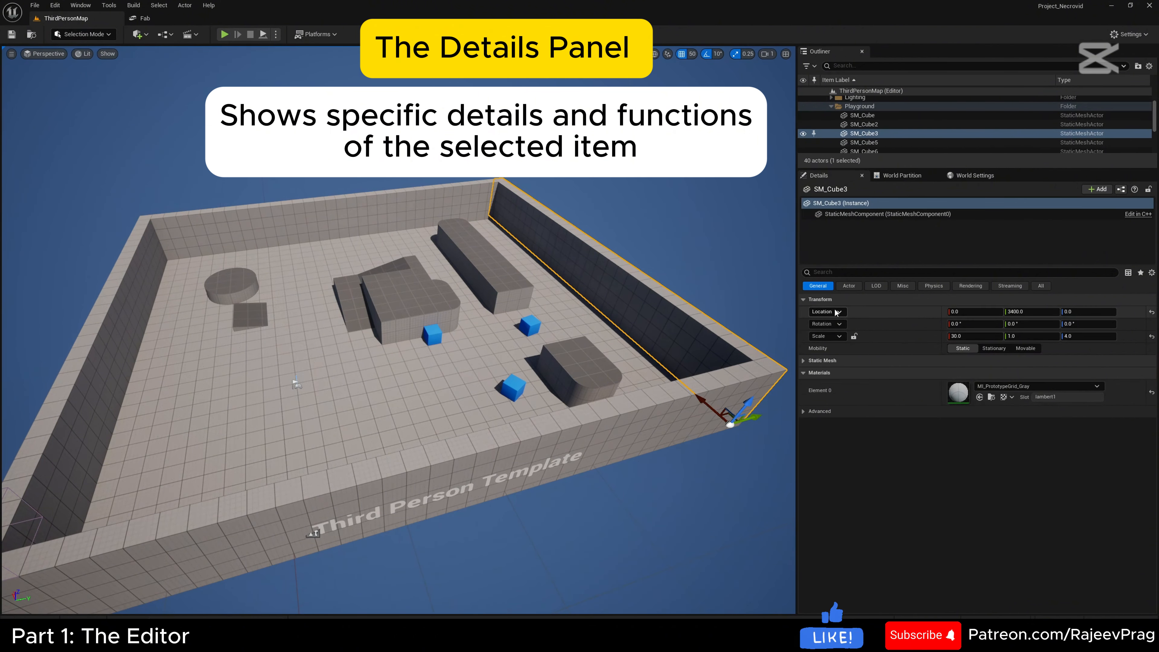
left_click(803, 360)
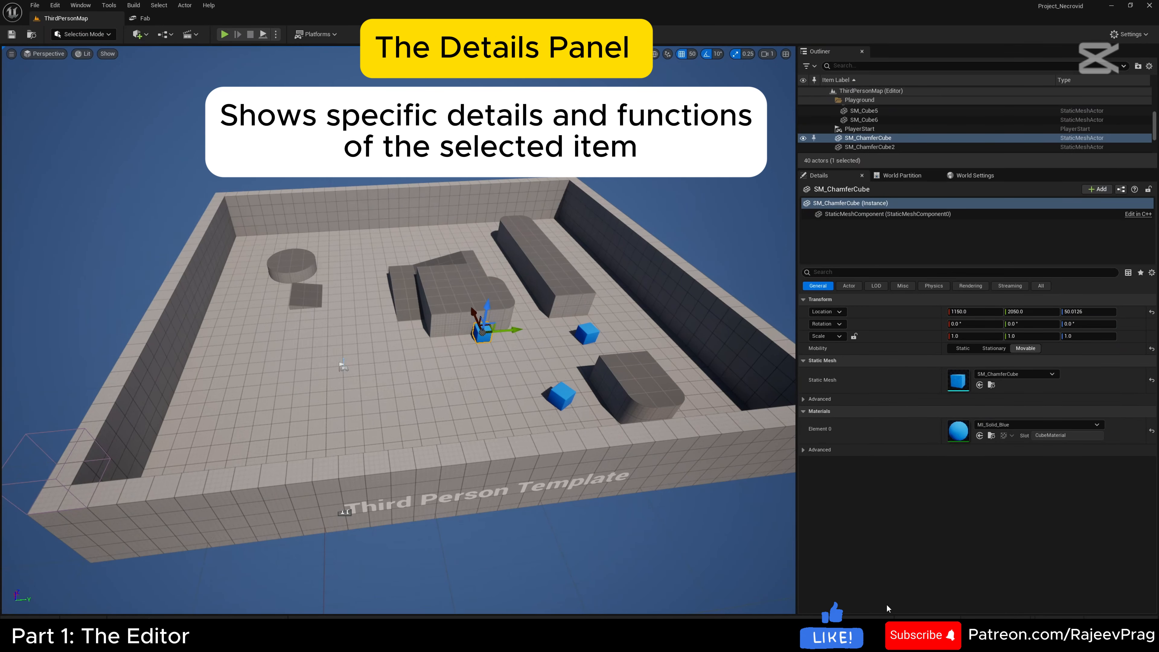
Select the PlayerStart actor and examine its full list of properties in the Details panel, down to the Actor and Data Layers sections.
left_click(902, 130)
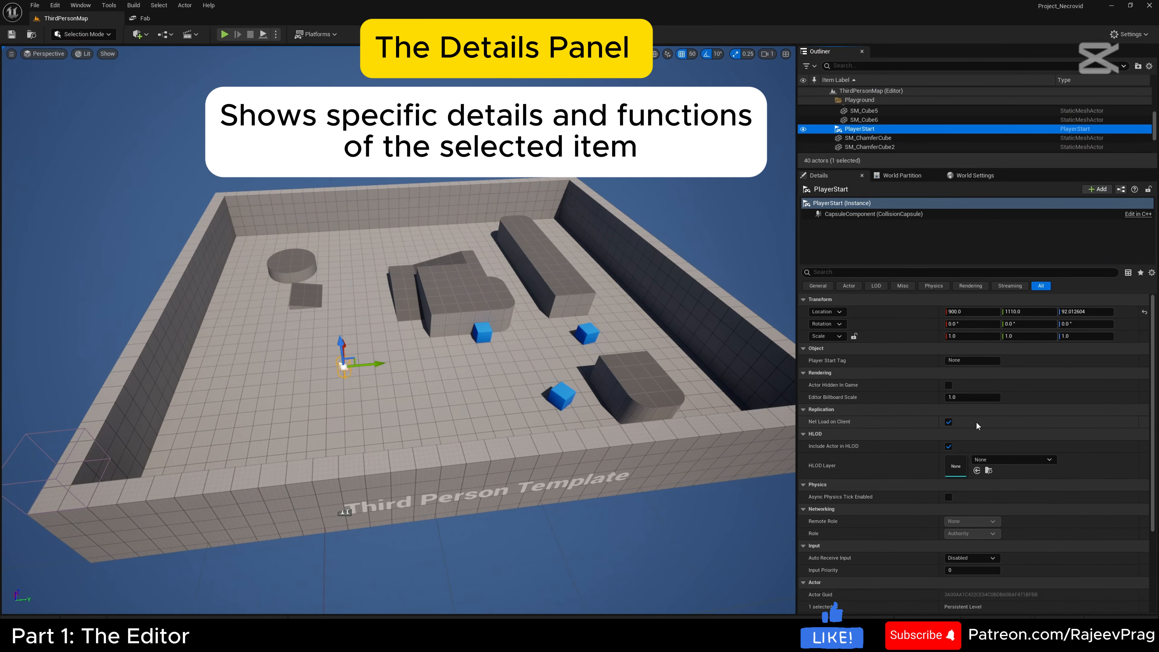
scroll(987, 415, "down", 2)
scroll(987, 416, "down", 3)
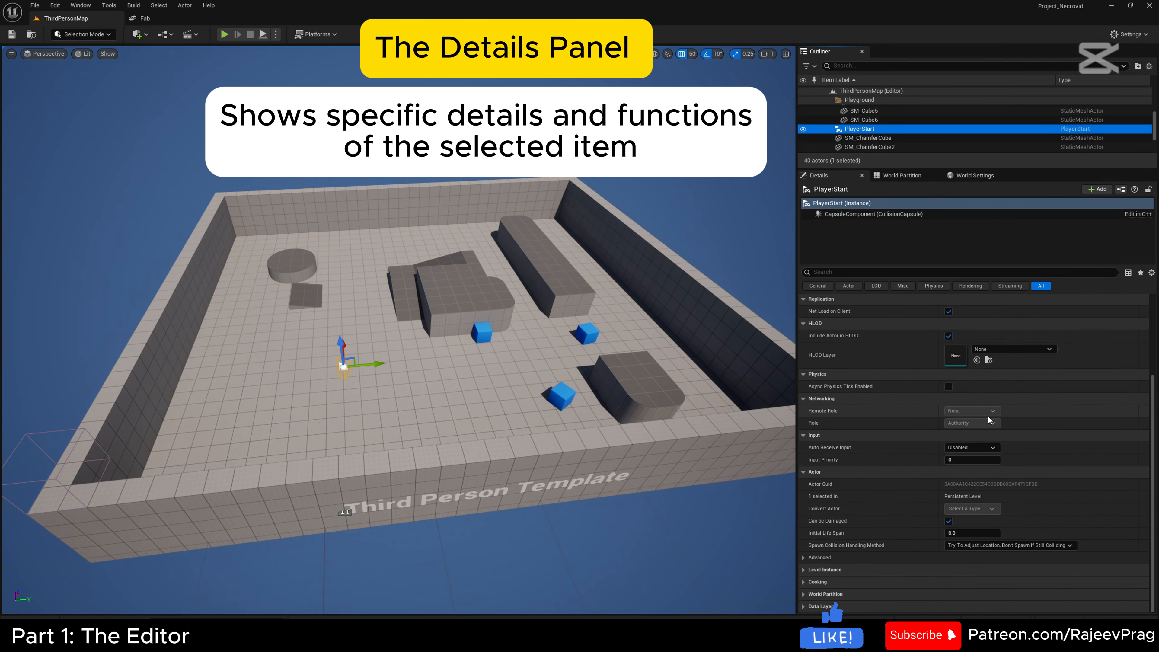
mouse_move(854, 591)
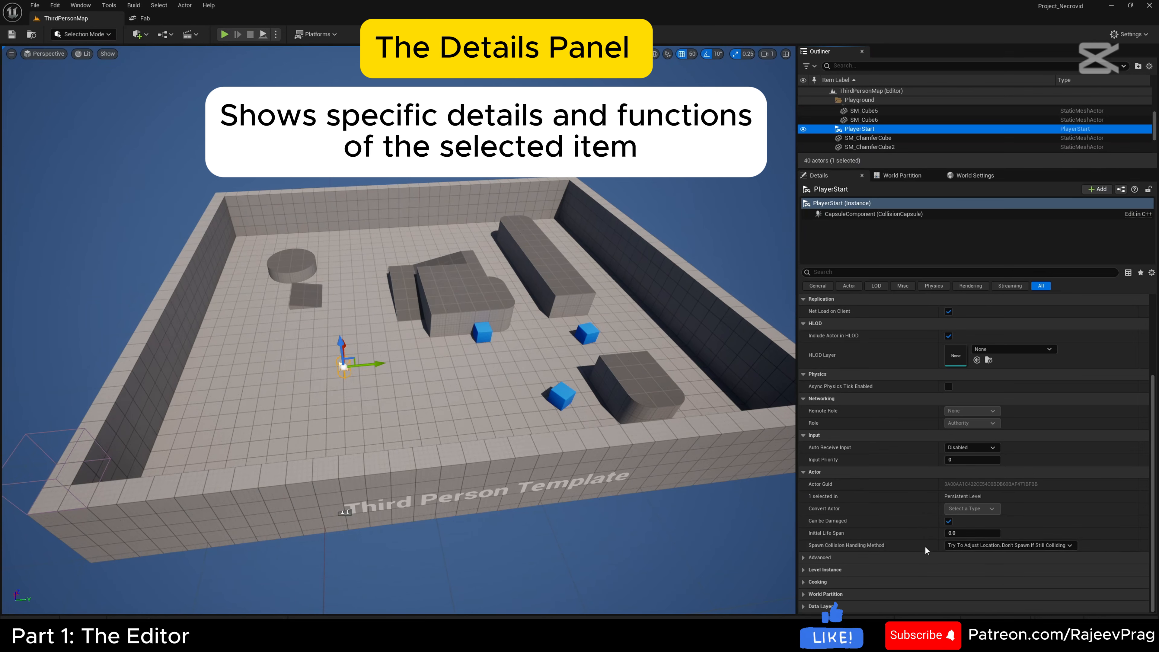
Open the Content Drawer to show the project's Content folders.
right_click_drag(526, 441, 514, 441)
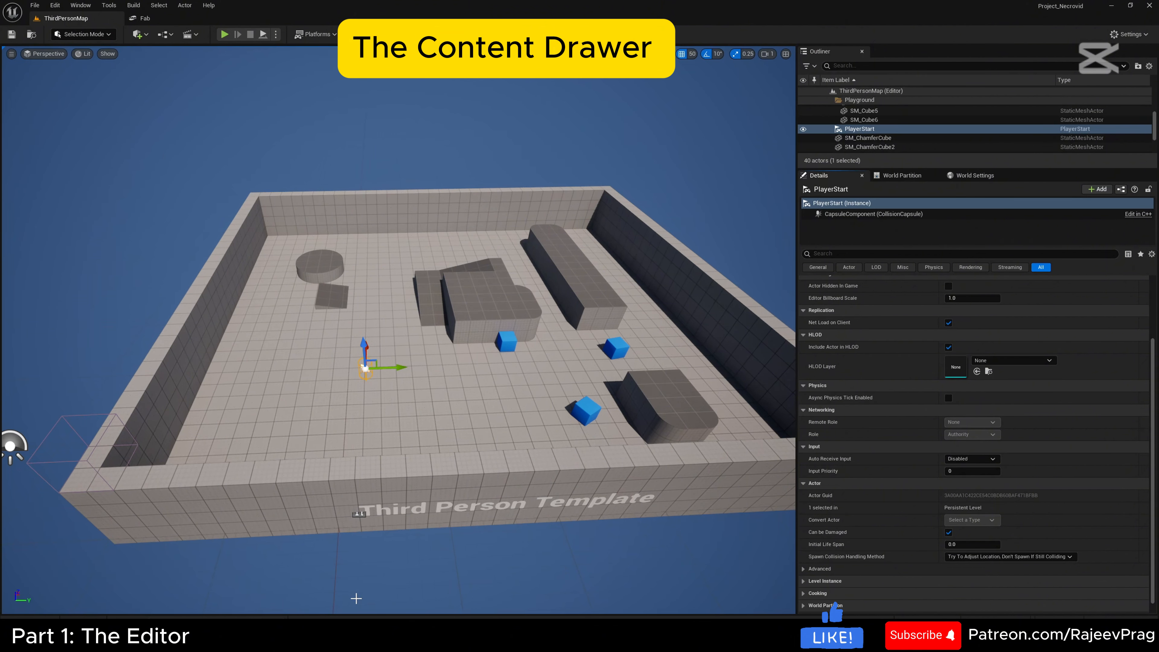
key("ctrl+space")
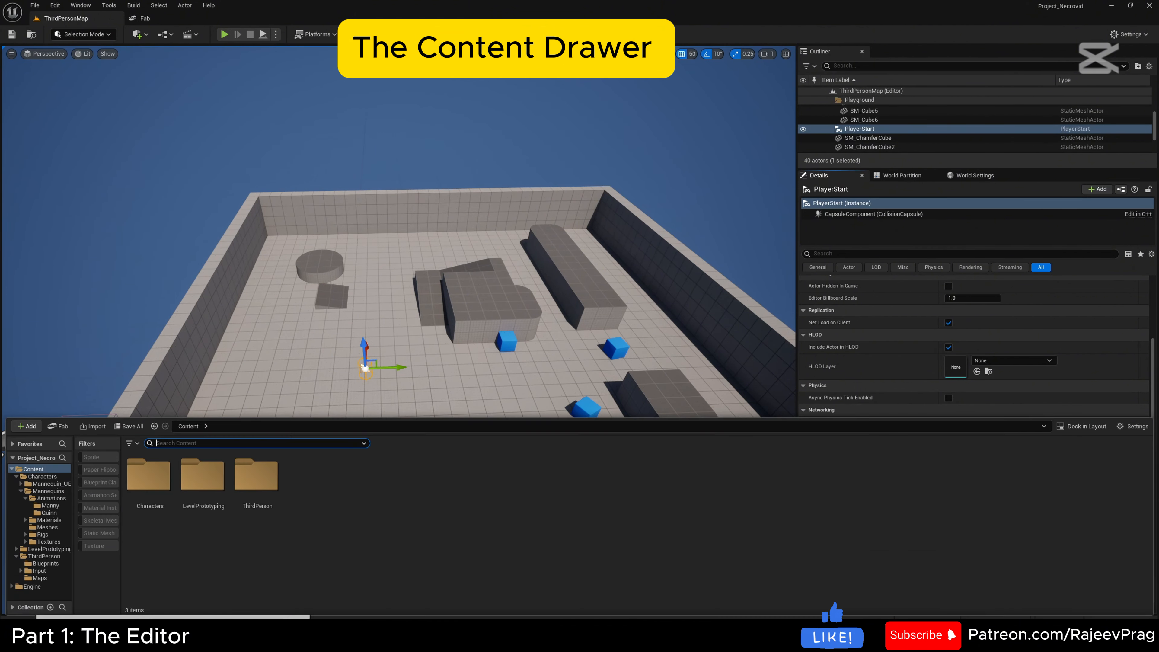